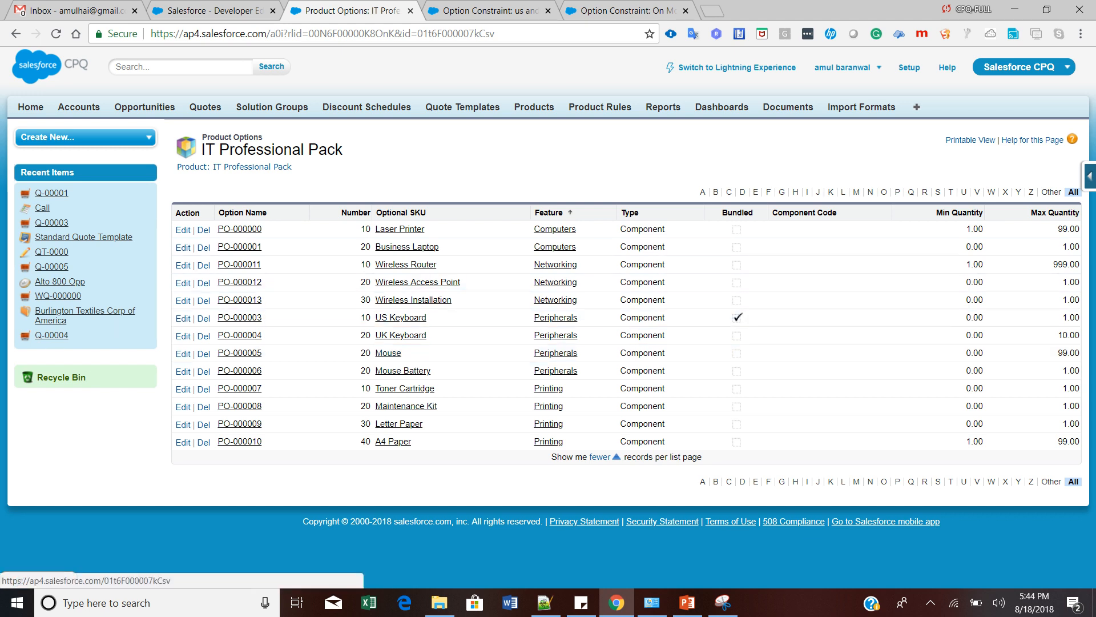
Step: Open the IT Professional Pack product and start a new option constraint for it
click(252, 167)
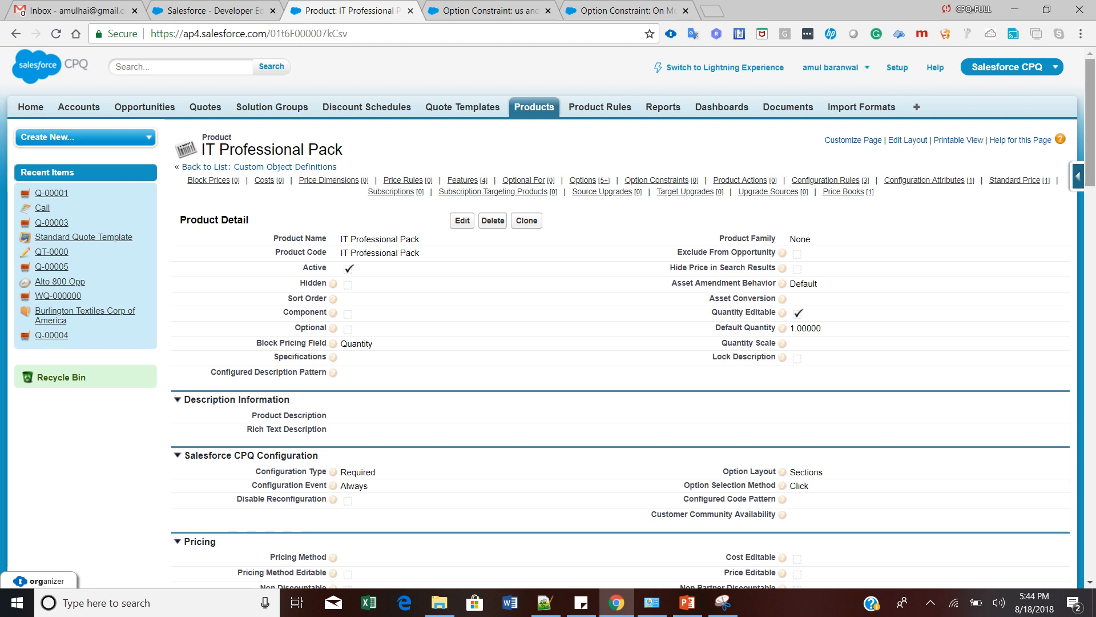
drag(1089, 123, 1090, 390)
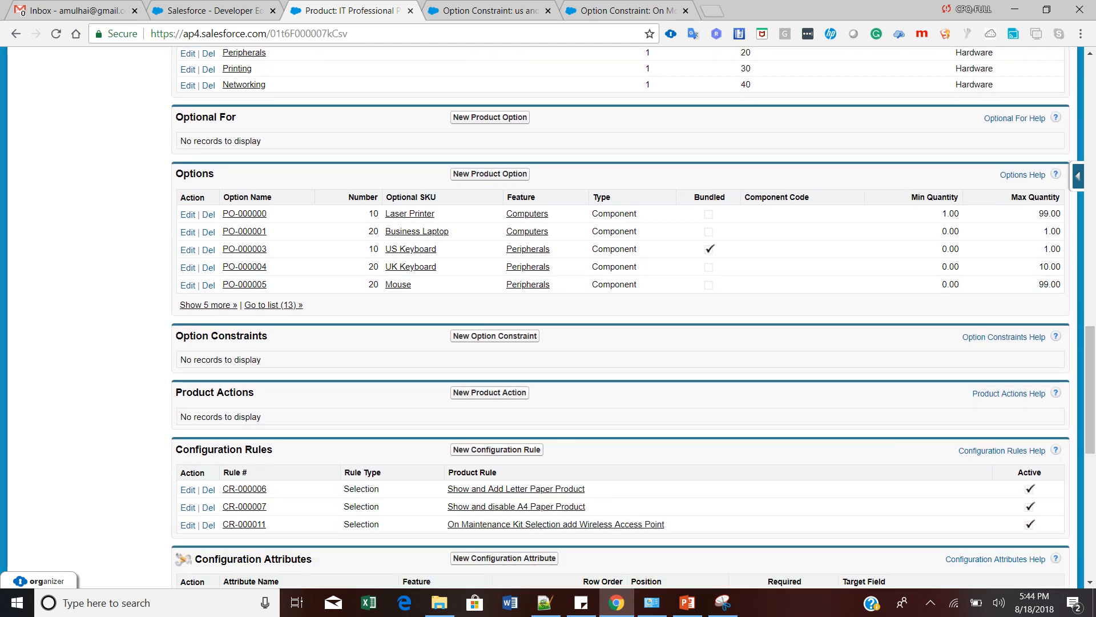
click(495, 336)
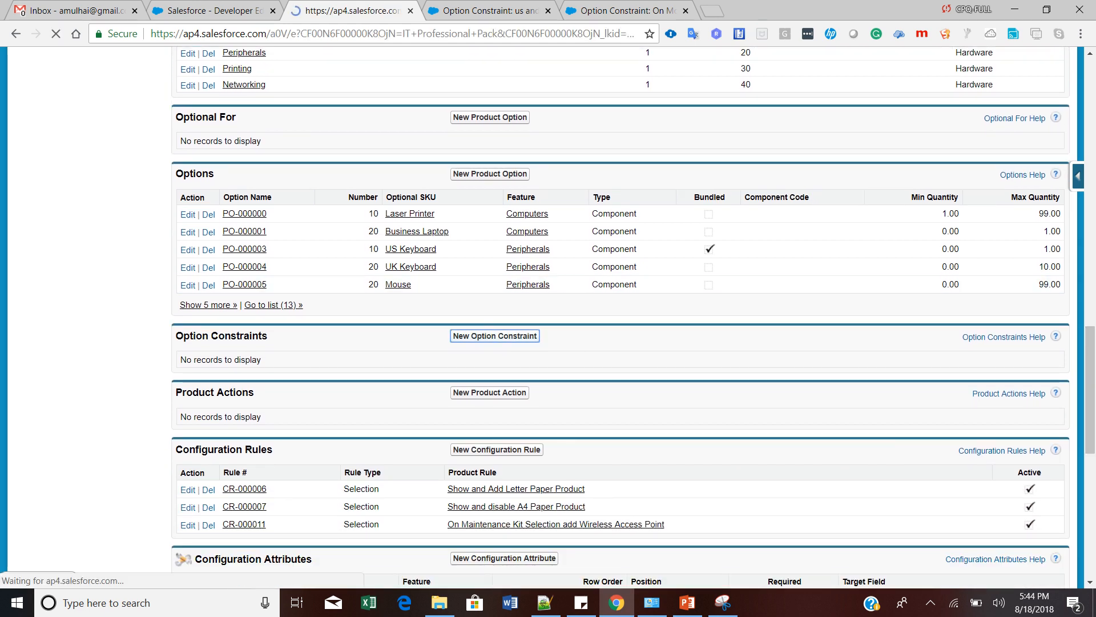
Step: Review the "Example 1: Exclusion" slide in PowerPoint and return to the new option constraint form in Chrome
key(alt+Tab)
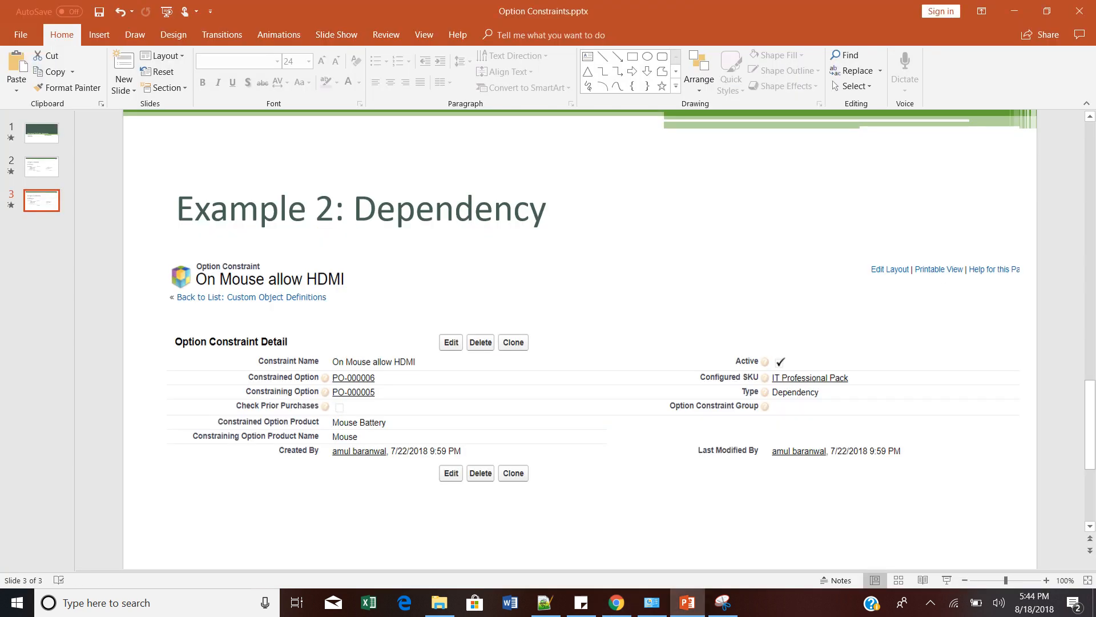
click(42, 167)
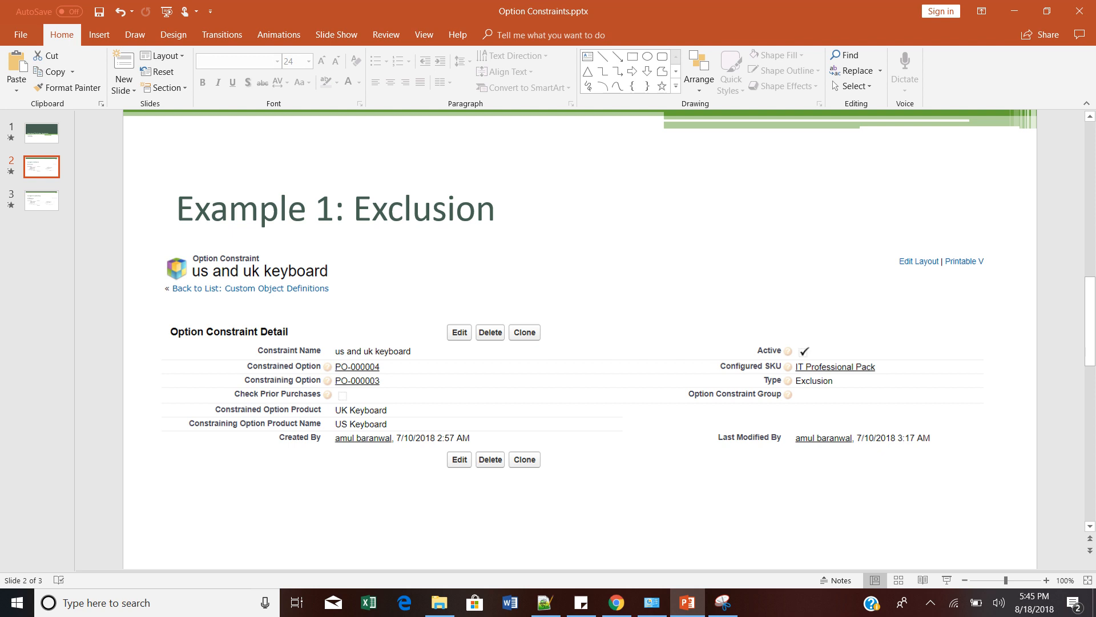
key(alt+Tab)
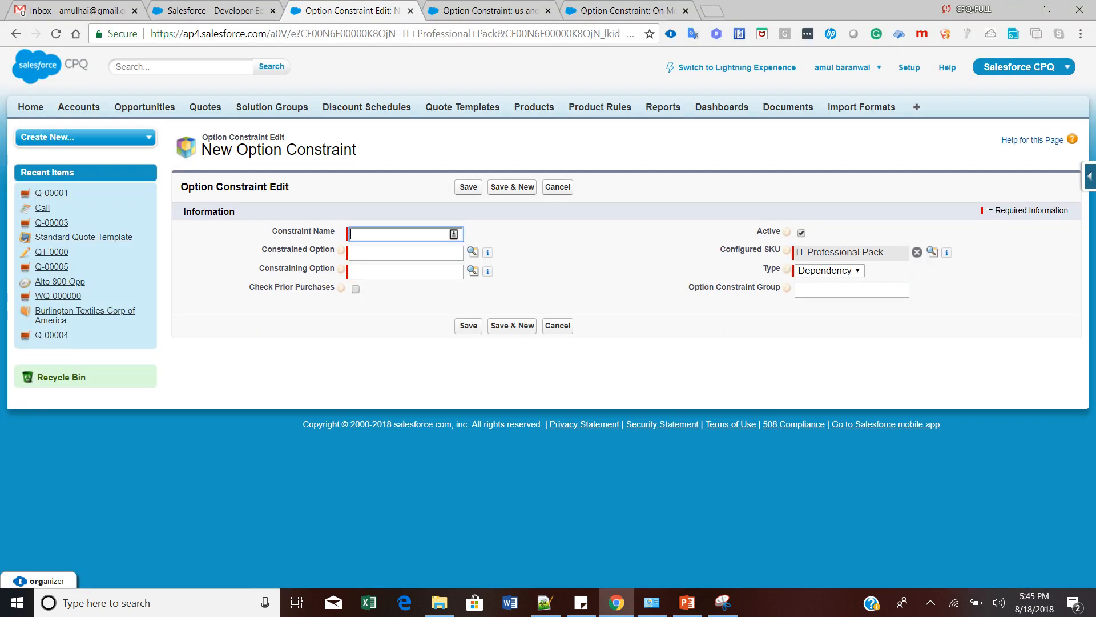
Step: Name the new option constraint "US Key Vs UK Keyboard"
text(US )
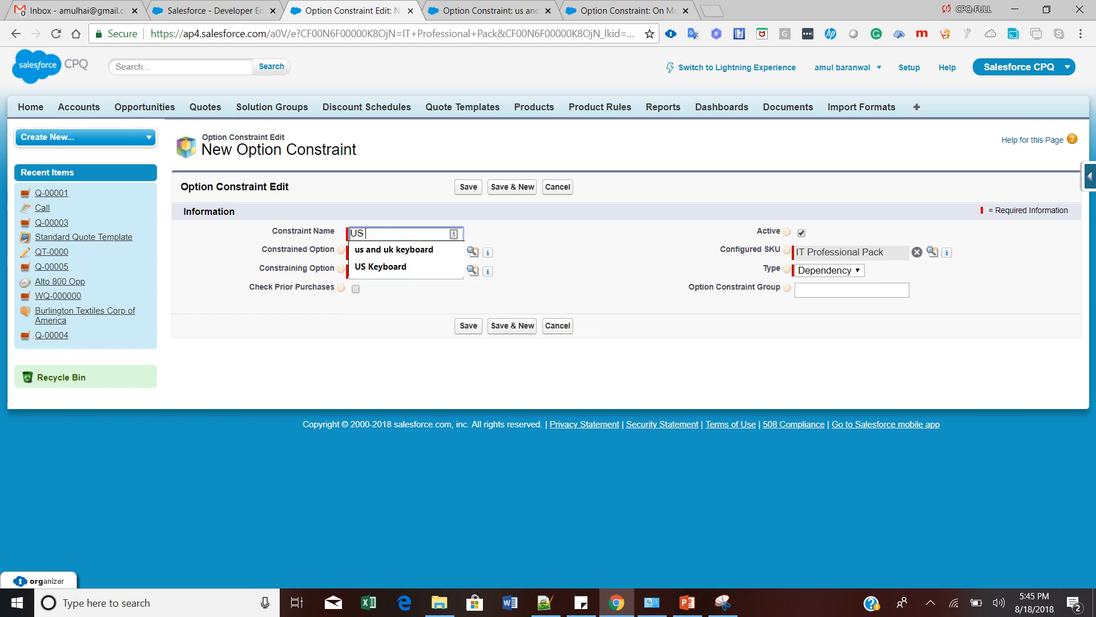
text(Key)
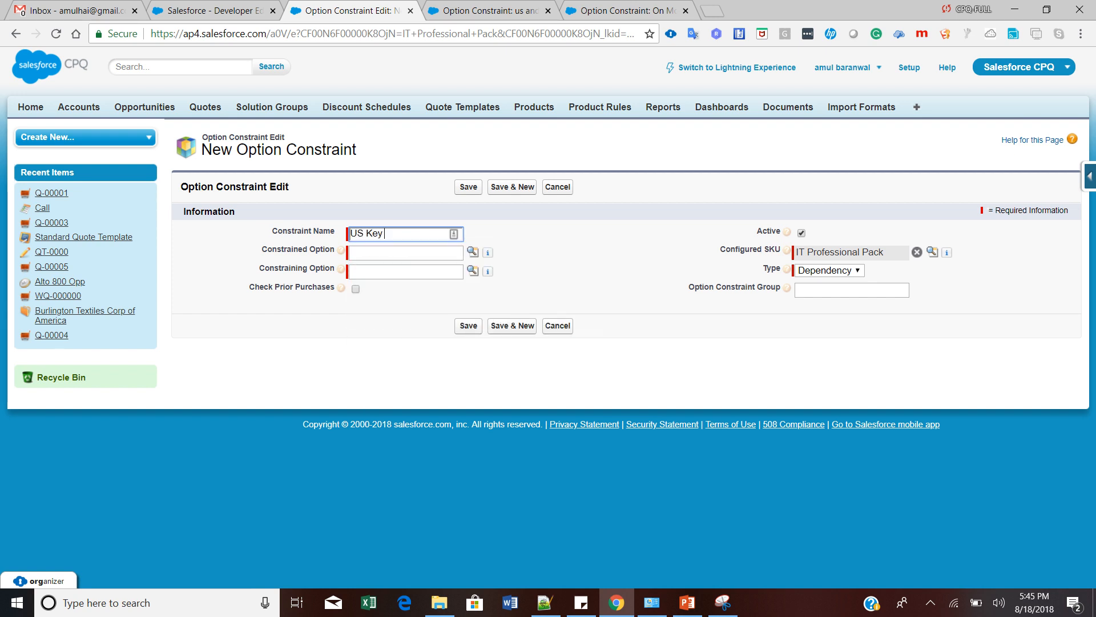
text( Vs UK Keyboard)
key(Tab)
Step: Look up the constrained option and choose PO-000004, the UK Keyboard in the IT Professional Pack
mouse_move(341, 249)
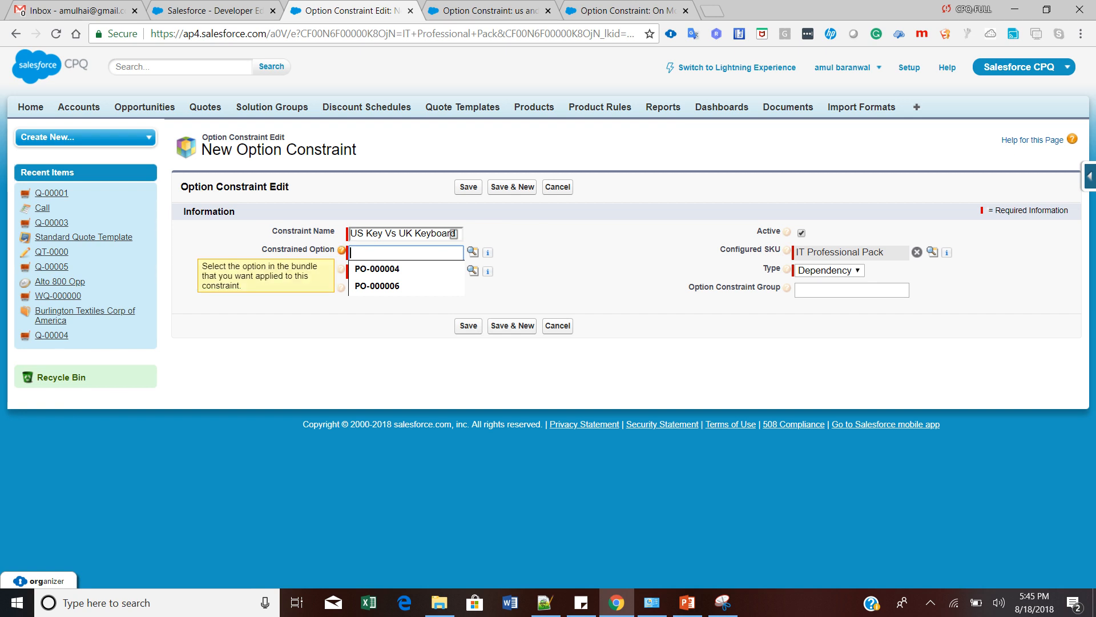
click(472, 252)
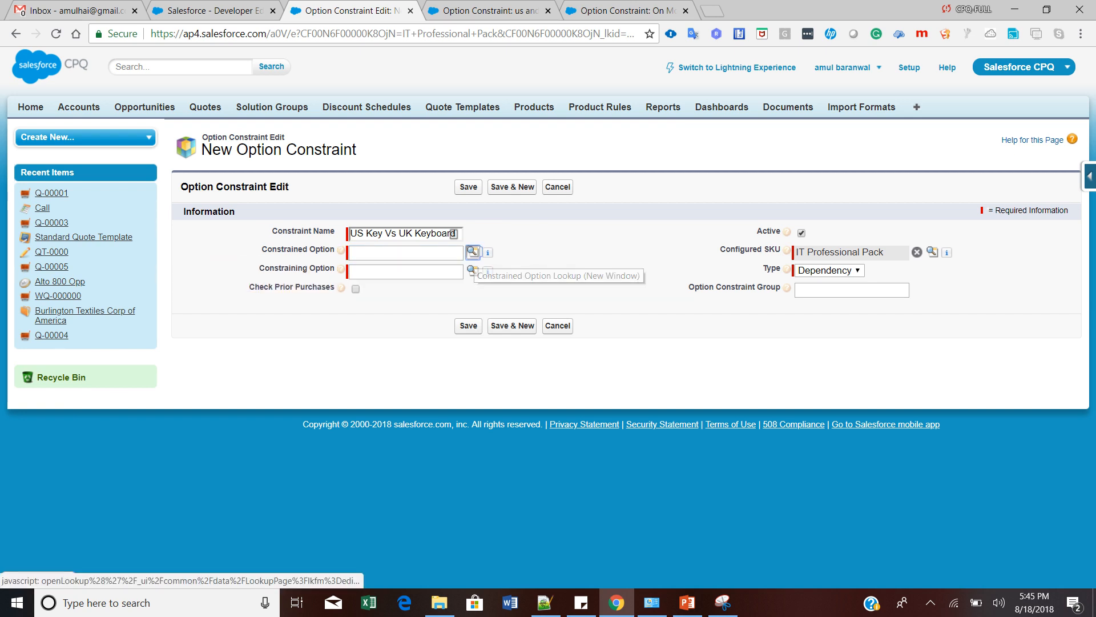
click(473, 251)
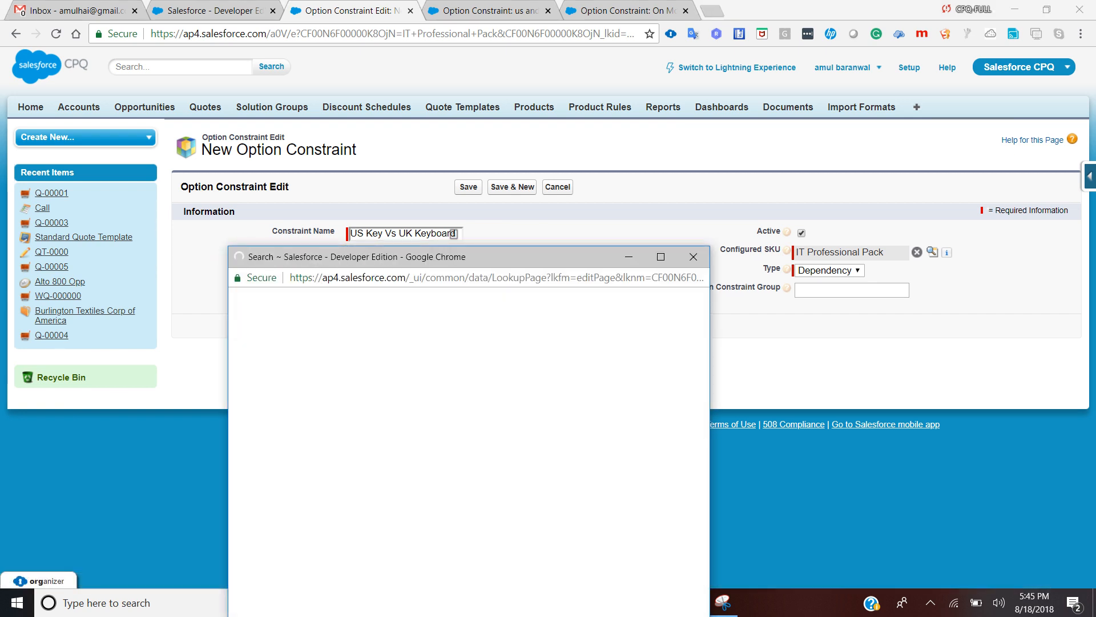
drag(472, 256, 707, 159)
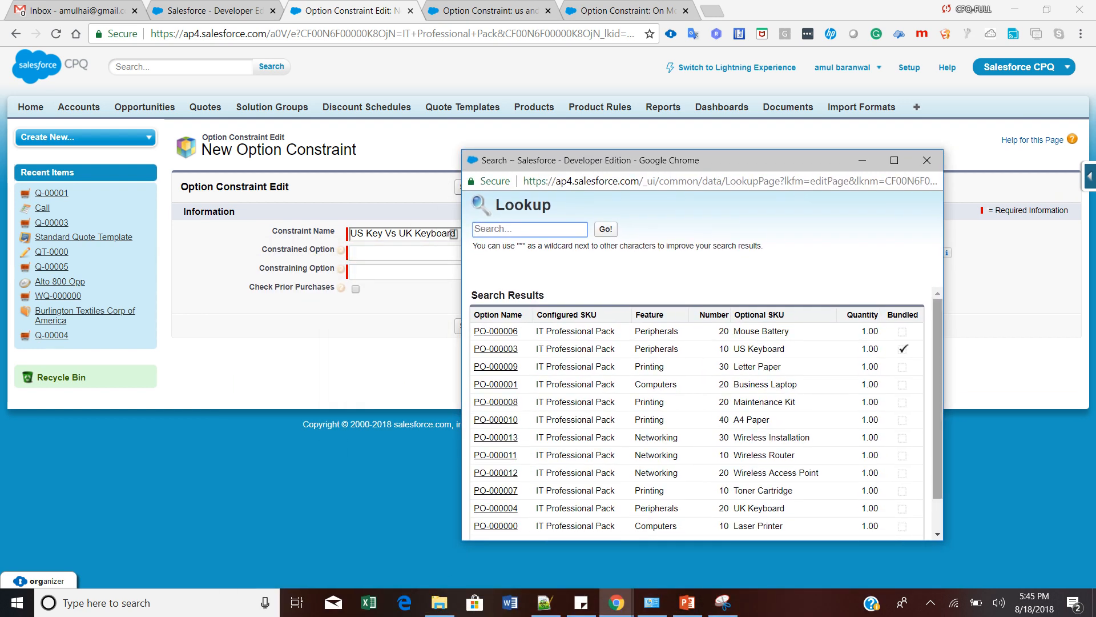
scroll(697, 411, down, 1)
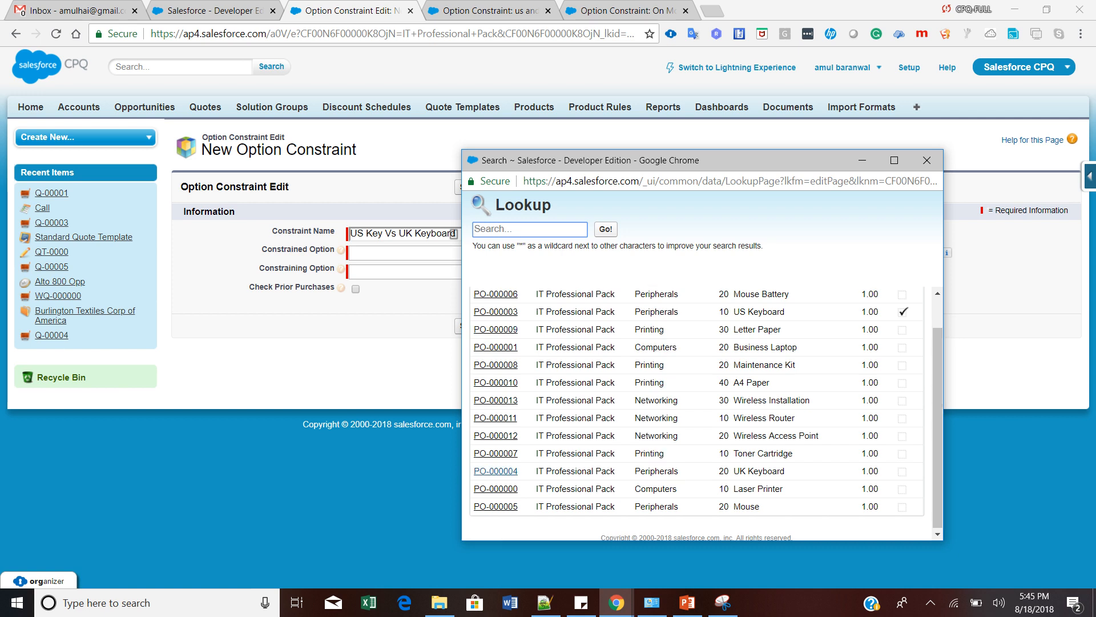
click(495, 471)
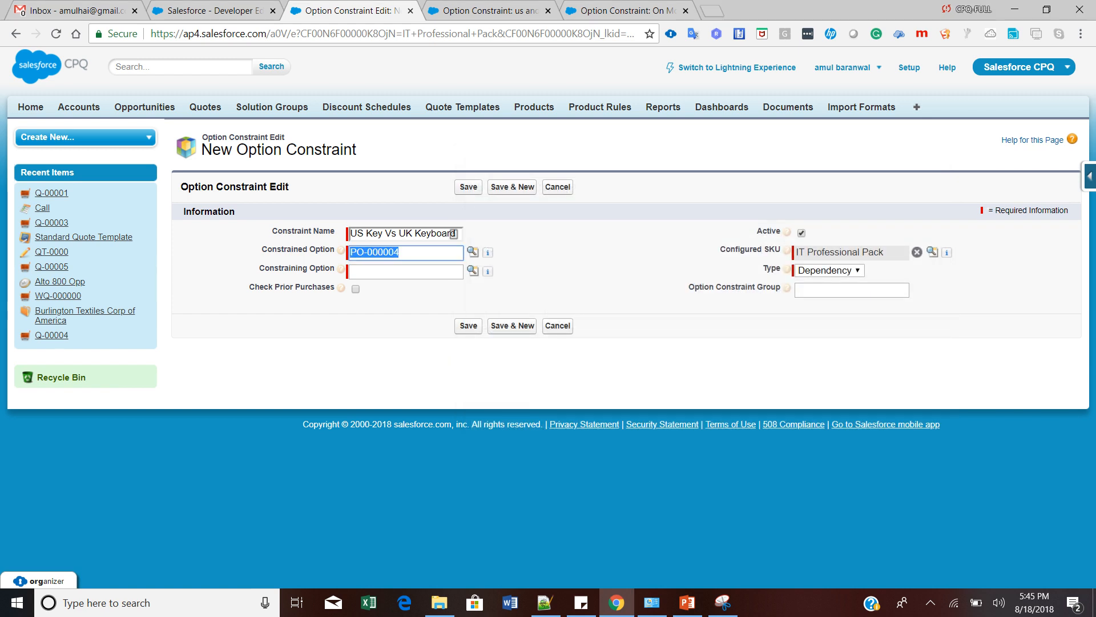
Step: Choose PO-000003, the US Keyboard, as the constraining option and set the constraint type to Exclusion
click(406, 272)
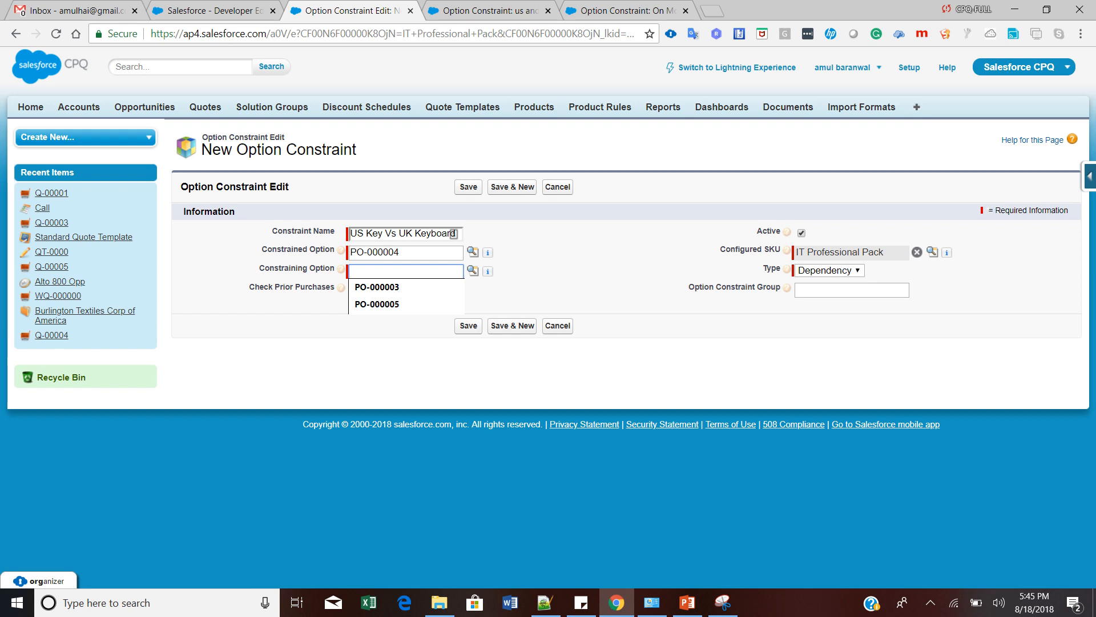
click(472, 270)
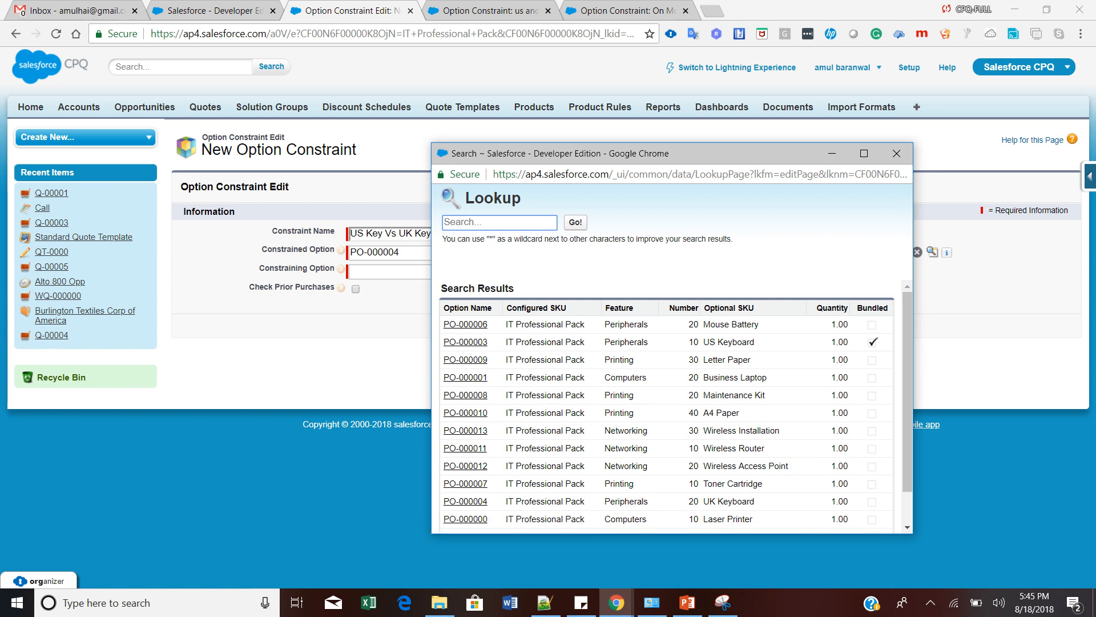
click(465, 342)
click(465, 342)
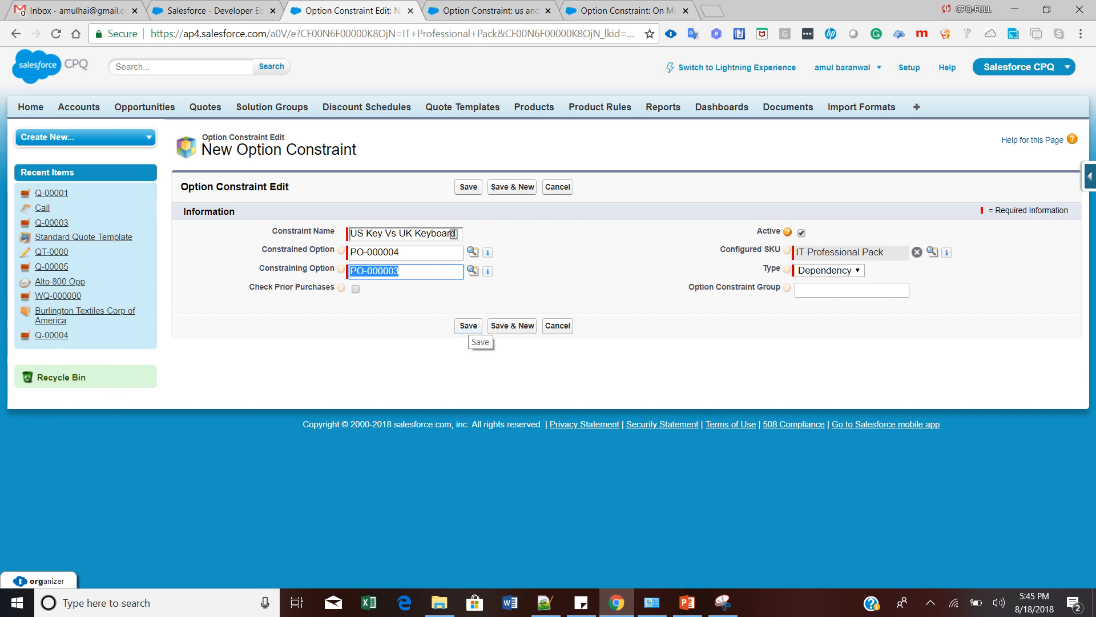
click(830, 270)
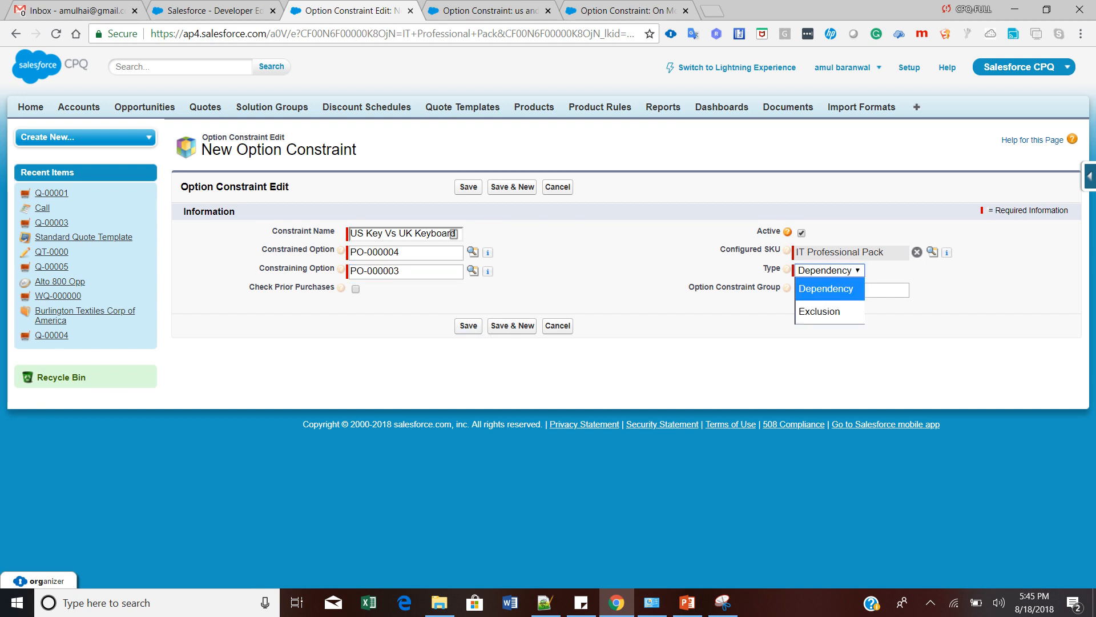
click(830, 311)
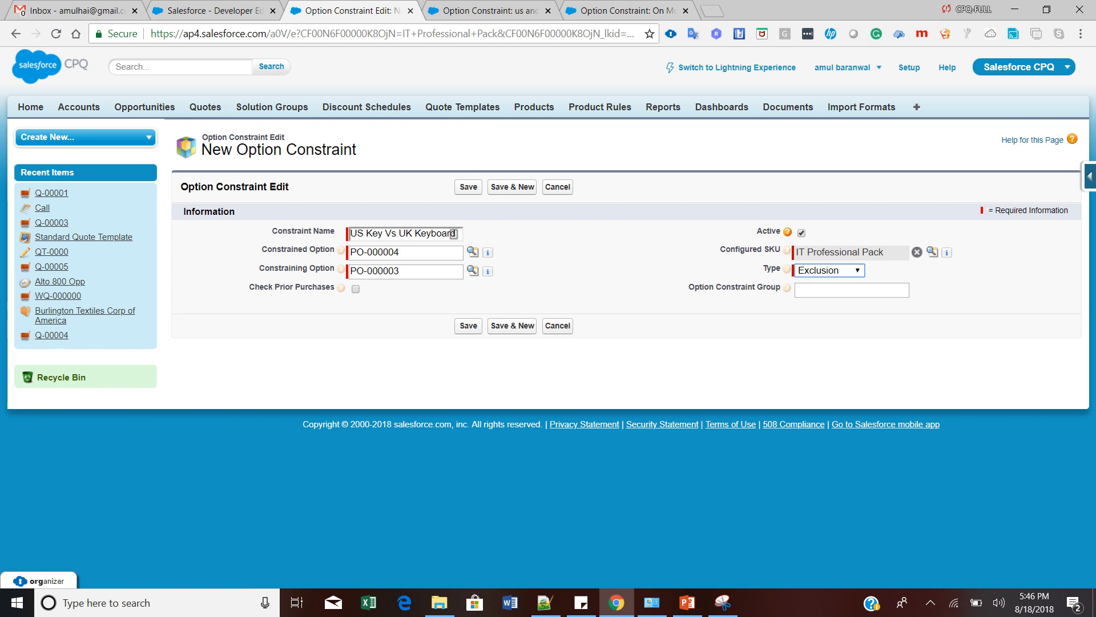
drag(402, 253, 341, 251)
click(403, 252)
click(534, 273)
drag(402, 272, 341, 269)
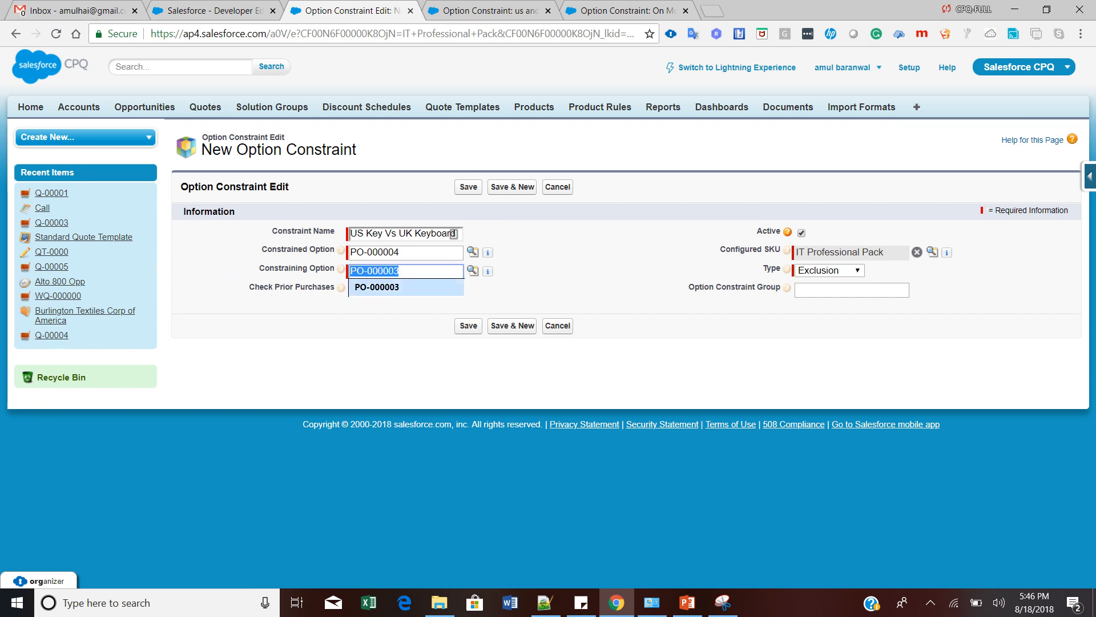
click(404, 271)
click(534, 279)
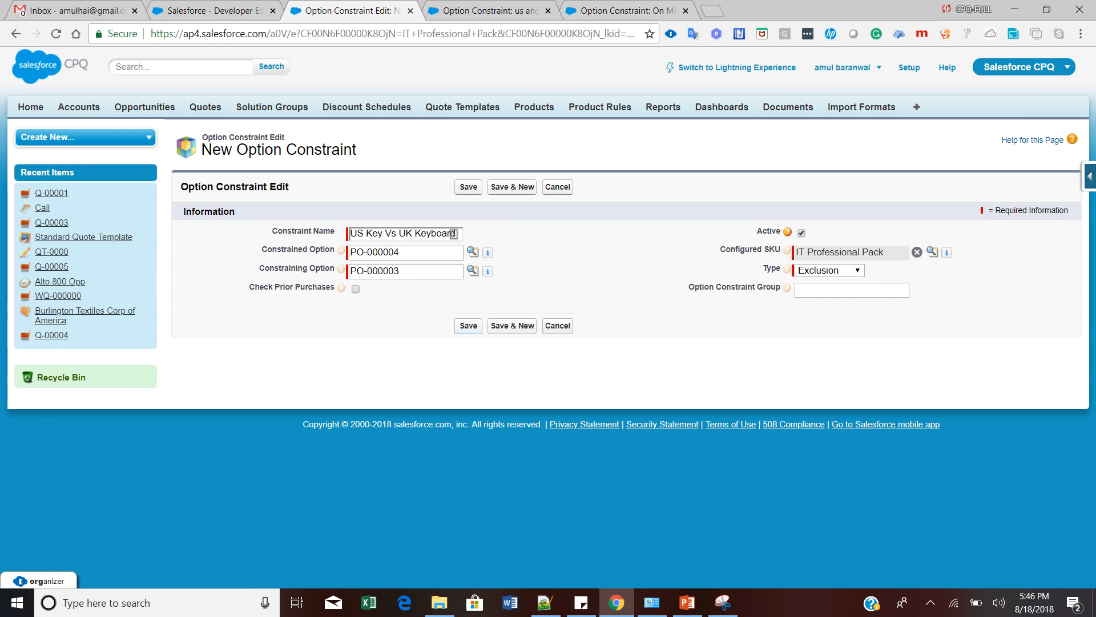
Step: Save the option constraint and review its entry in the IT Professional Pack's option constraints list
click(468, 325)
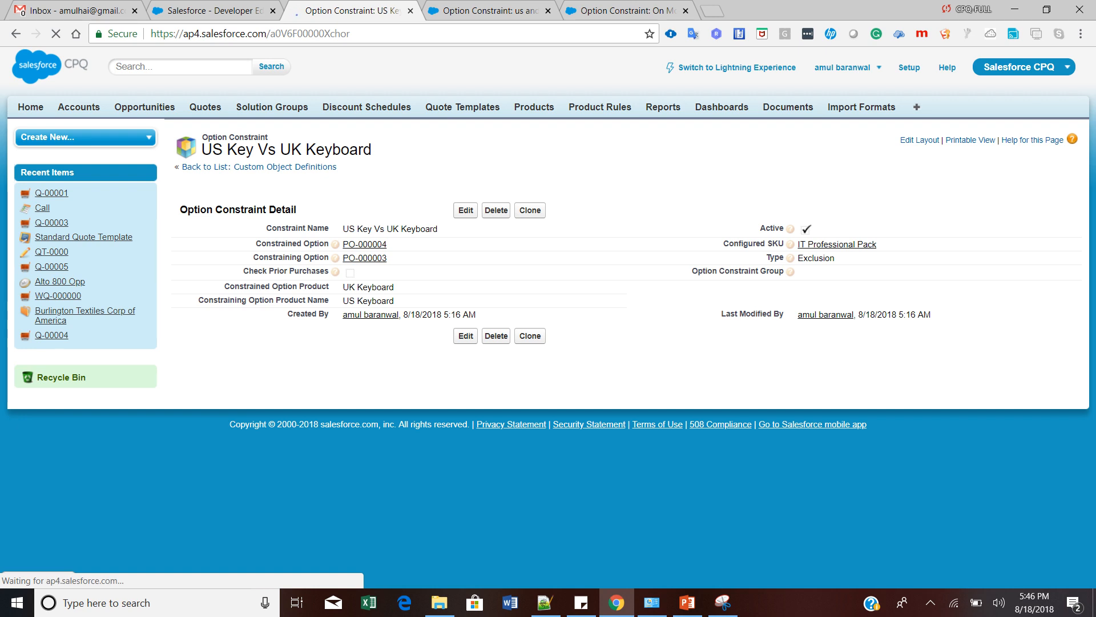
click(839, 244)
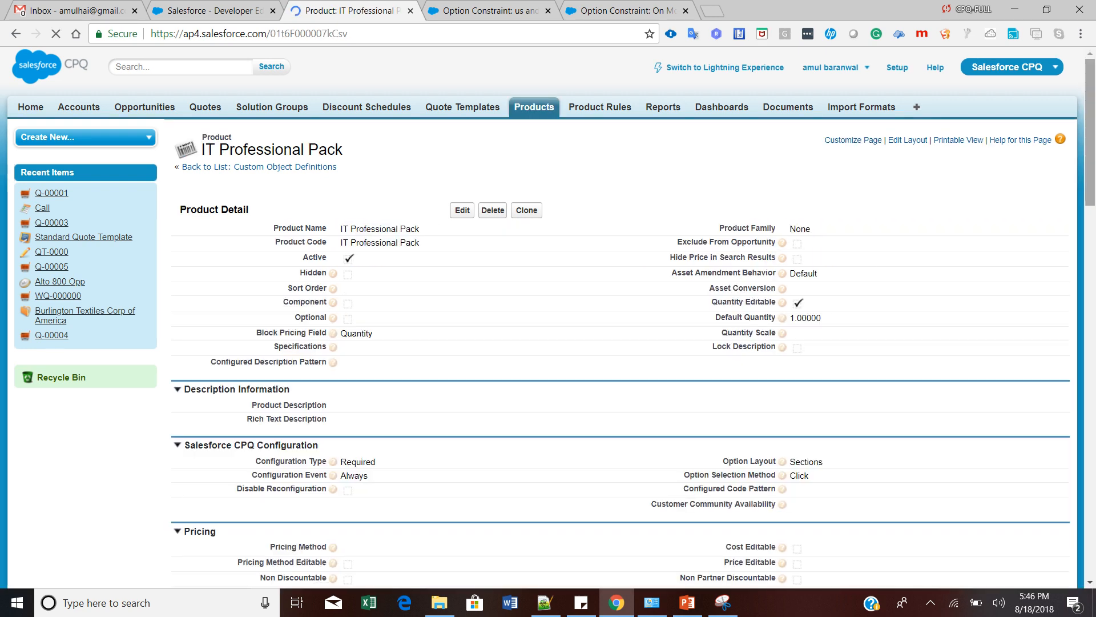
scroll(548, 314, down, 10)
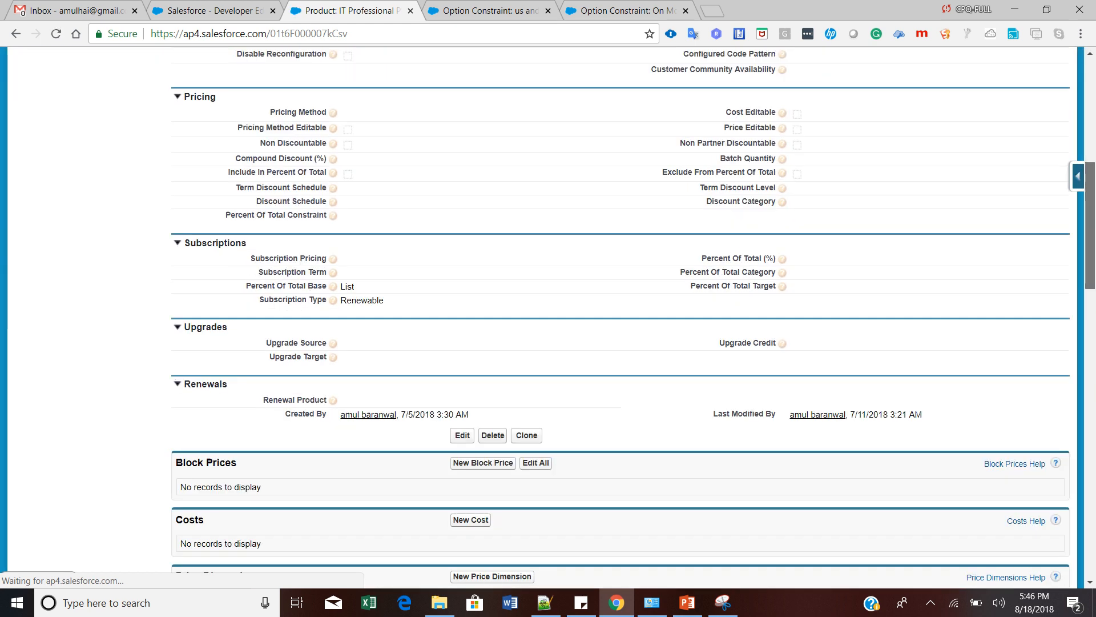
scroll(548, 314, down, 9)
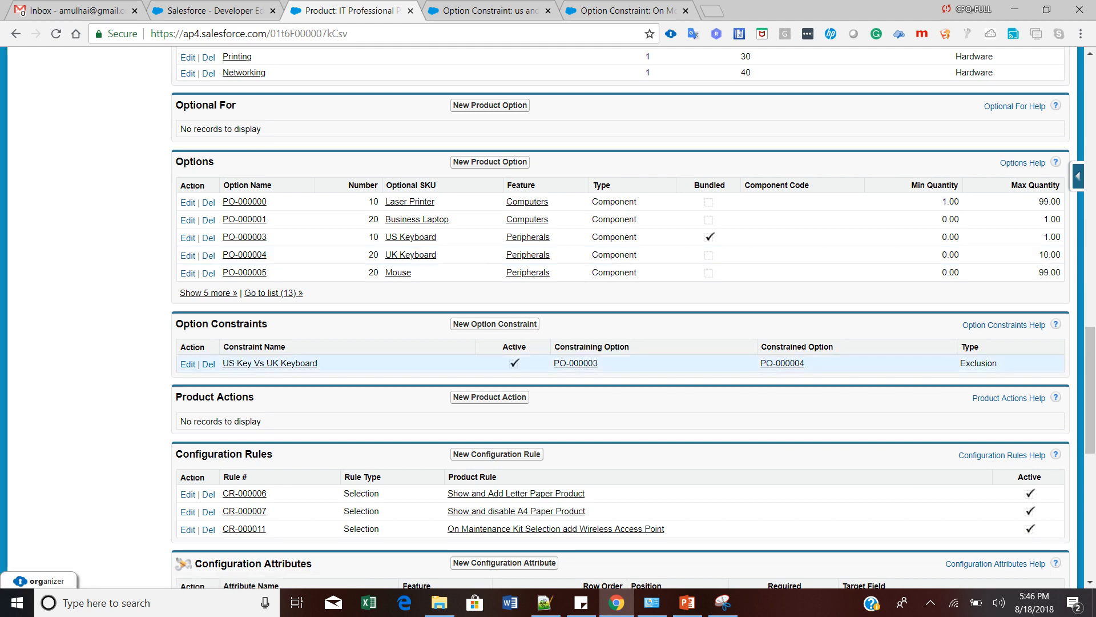
drag(998, 364, 960, 363)
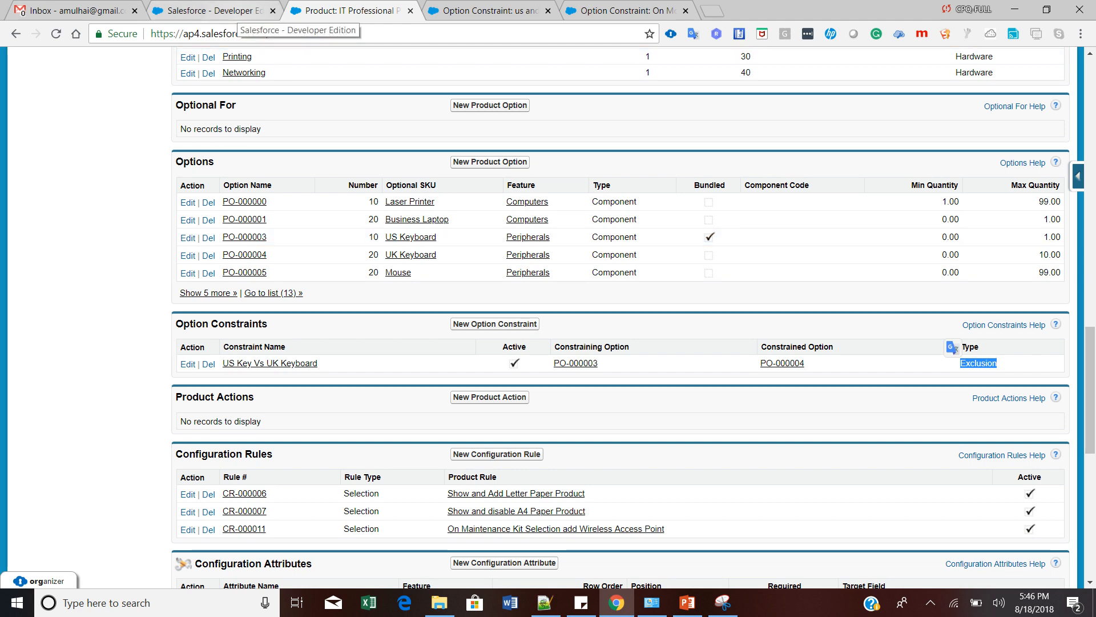
Step: Return to the quote's open IT Professional Pack configuration and cancel it
click(234, 11)
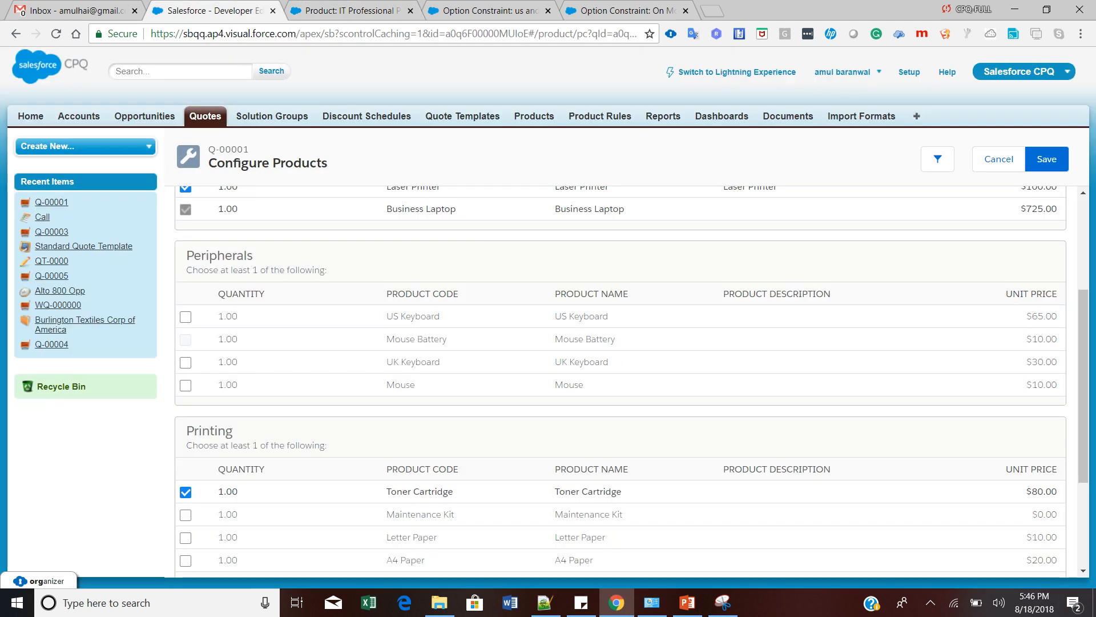
drag(1083, 366, 1083, 269)
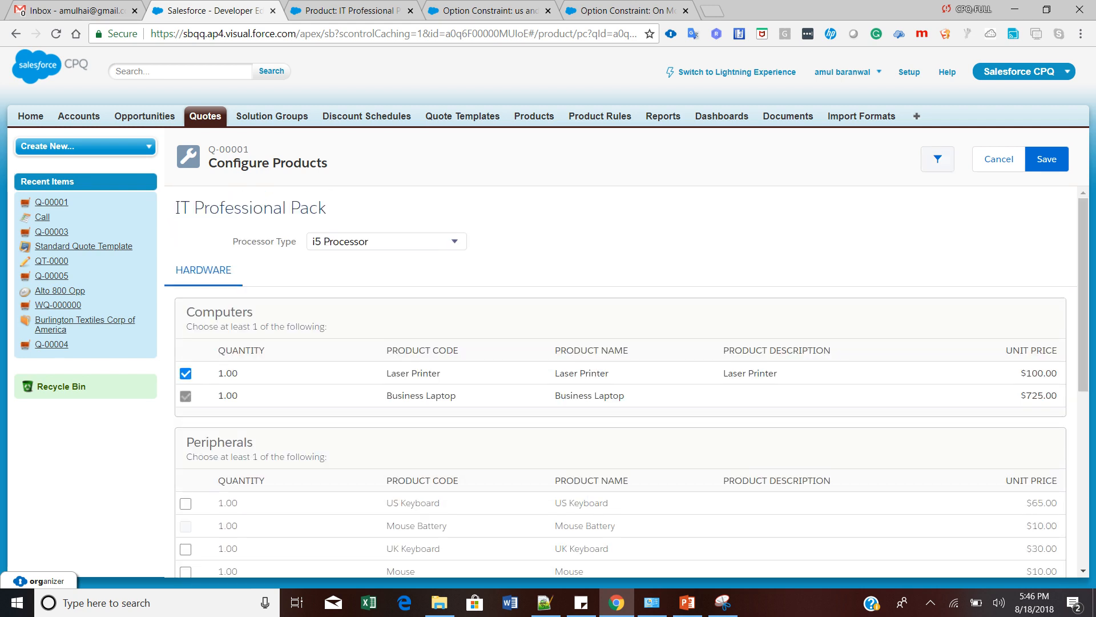
click(999, 159)
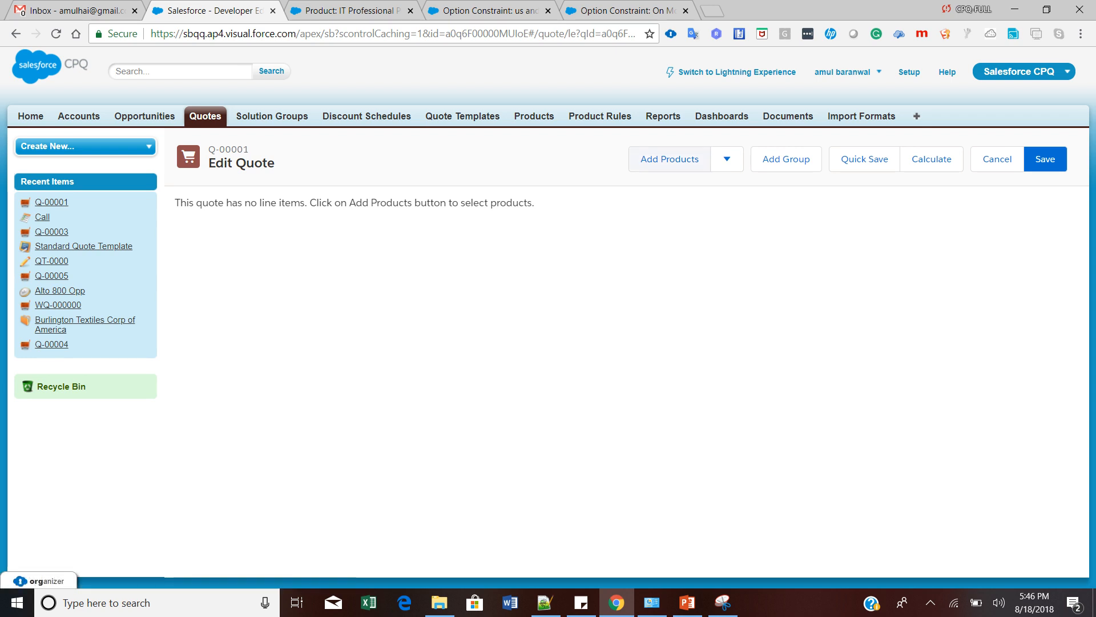
Step: Search the quote's product selection for IT Professional Pack and add it to open its configuration
click(669, 159)
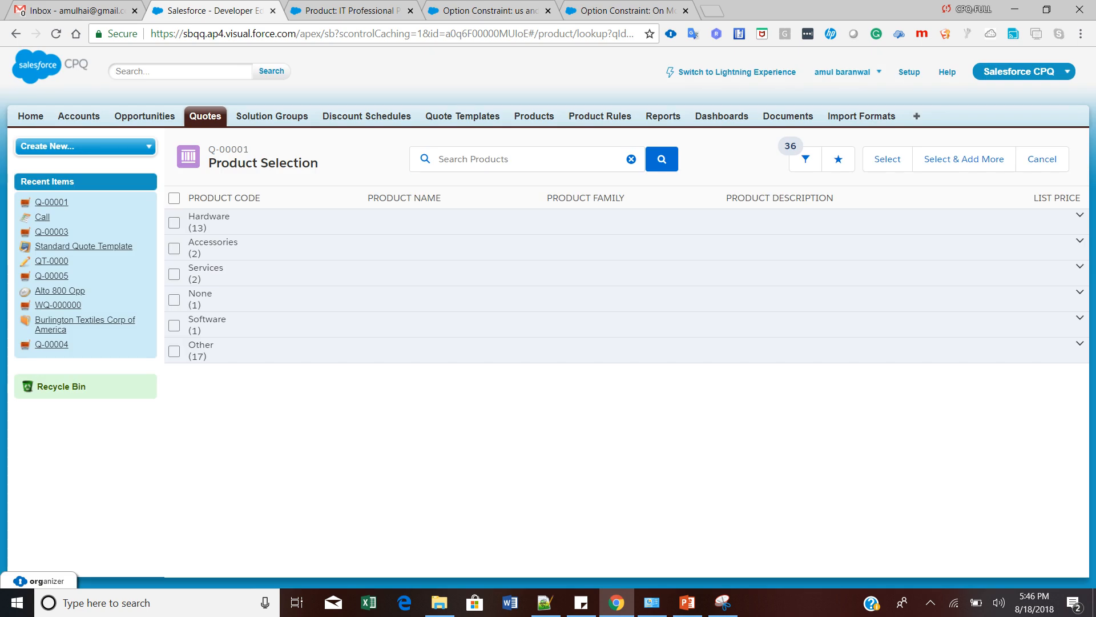
click(502, 159)
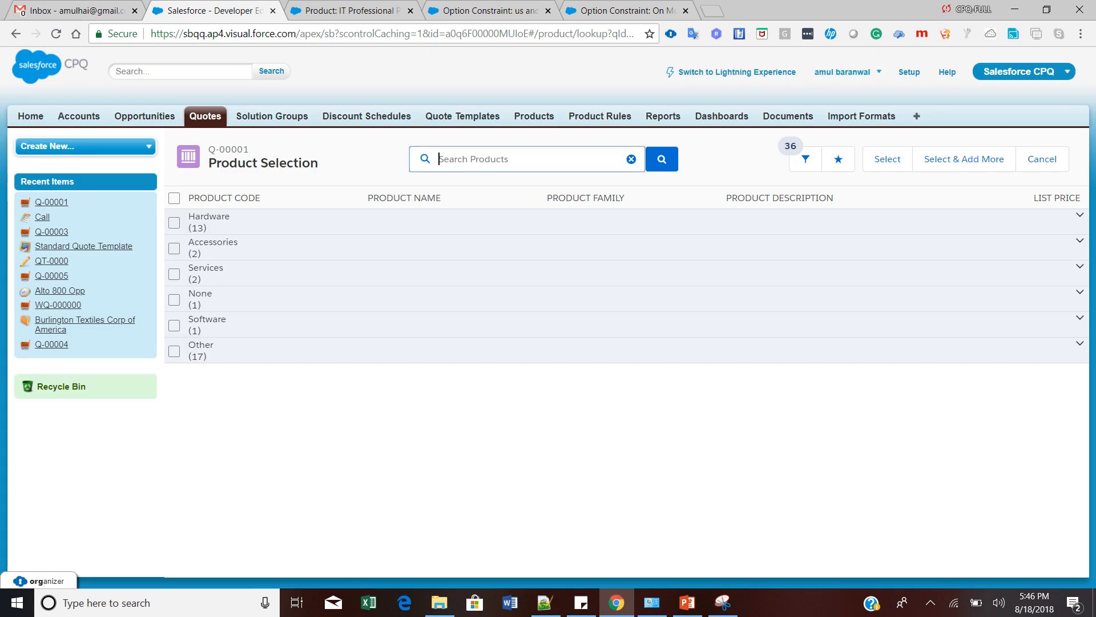
text(IT)
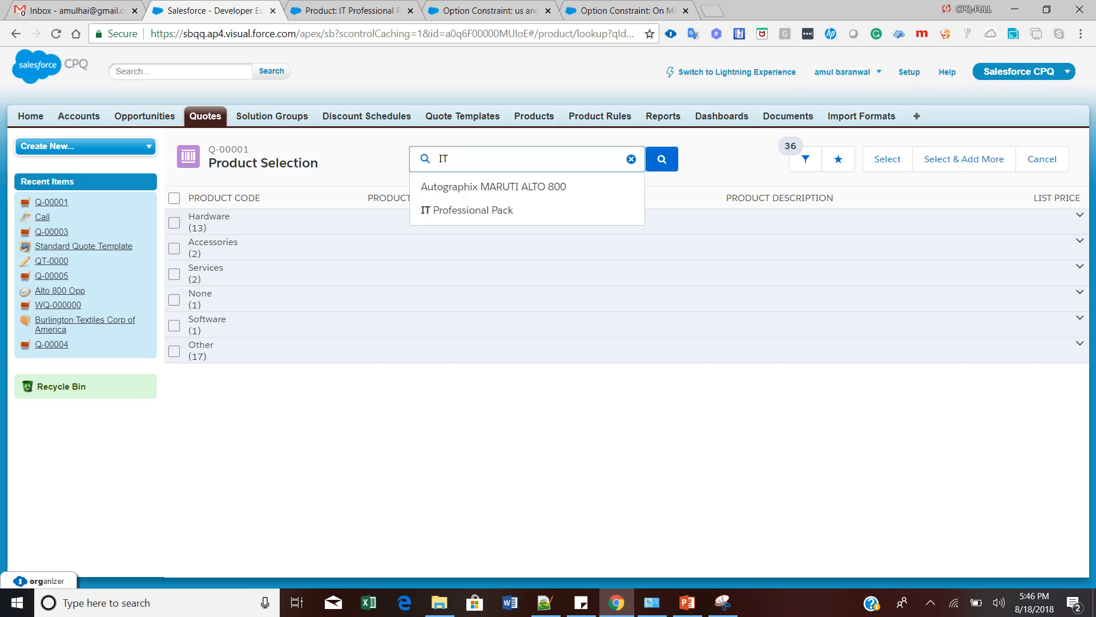
key(Down)
key(Down)
key(Return)
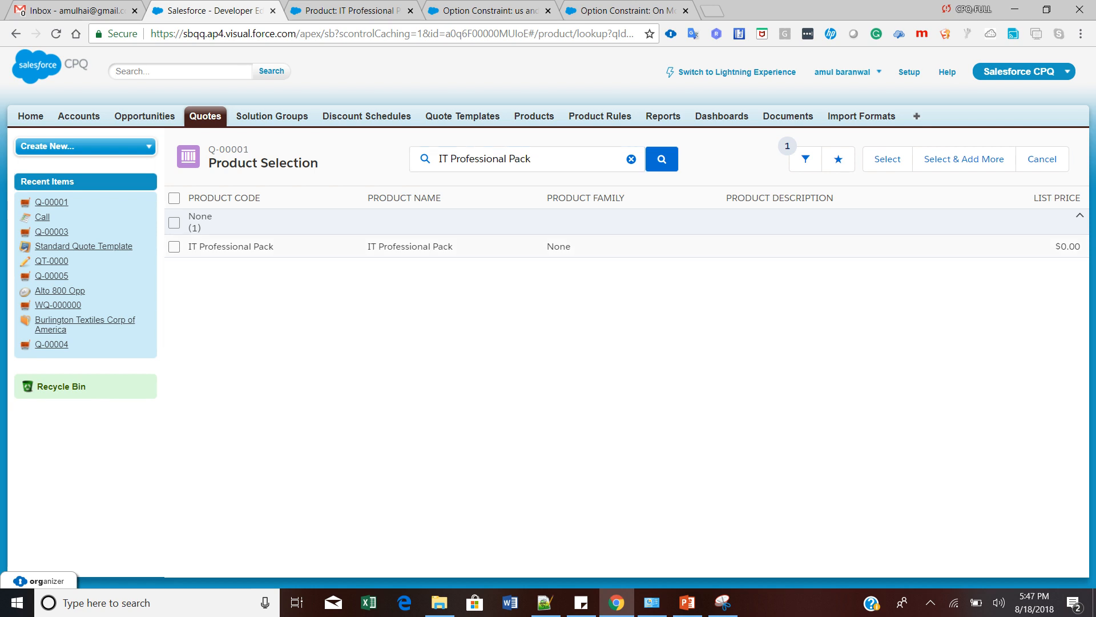
click(174, 247)
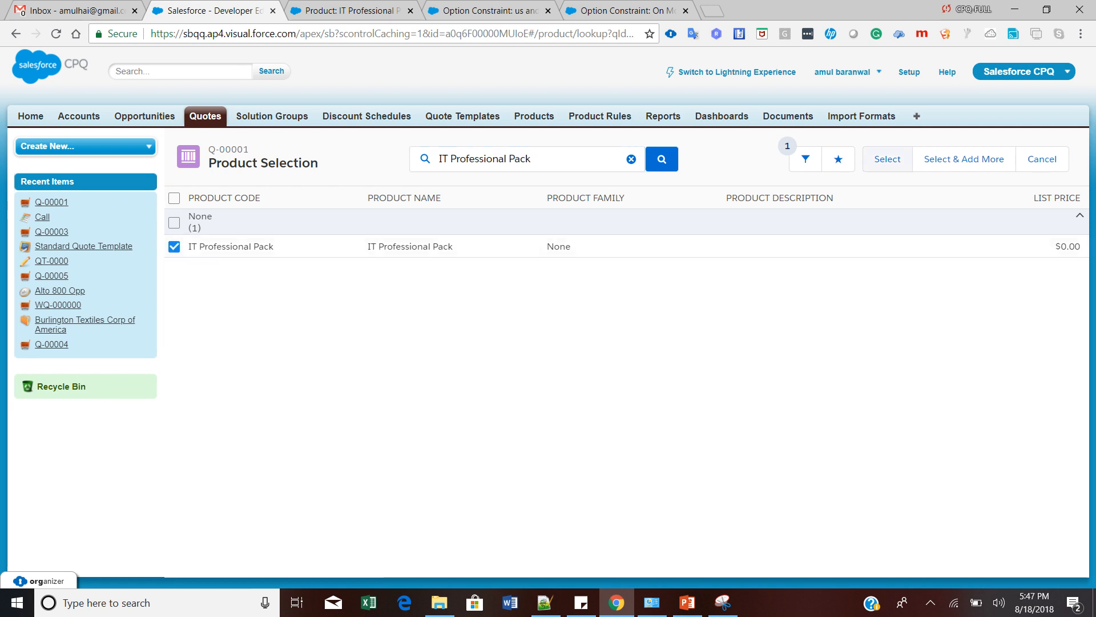
click(887, 159)
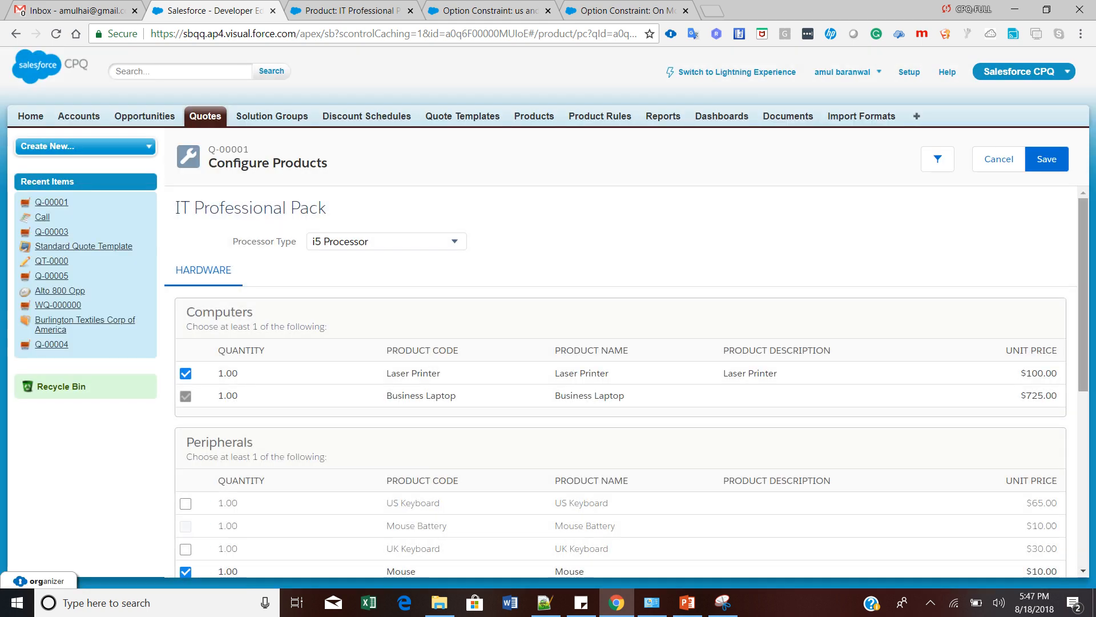
Step: Test the keyboard exclusion under Peripherals by selecting US Keyboard and trying UK Keyboard, repeating in reverse, and clearing both
scroll(626, 381, down, 4)
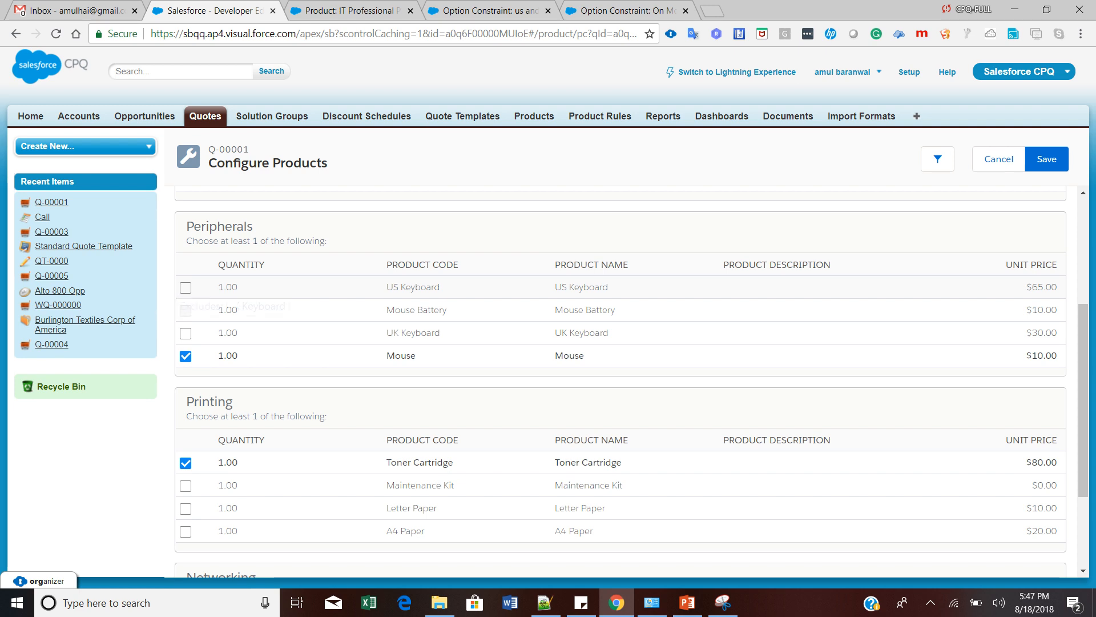
click(186, 288)
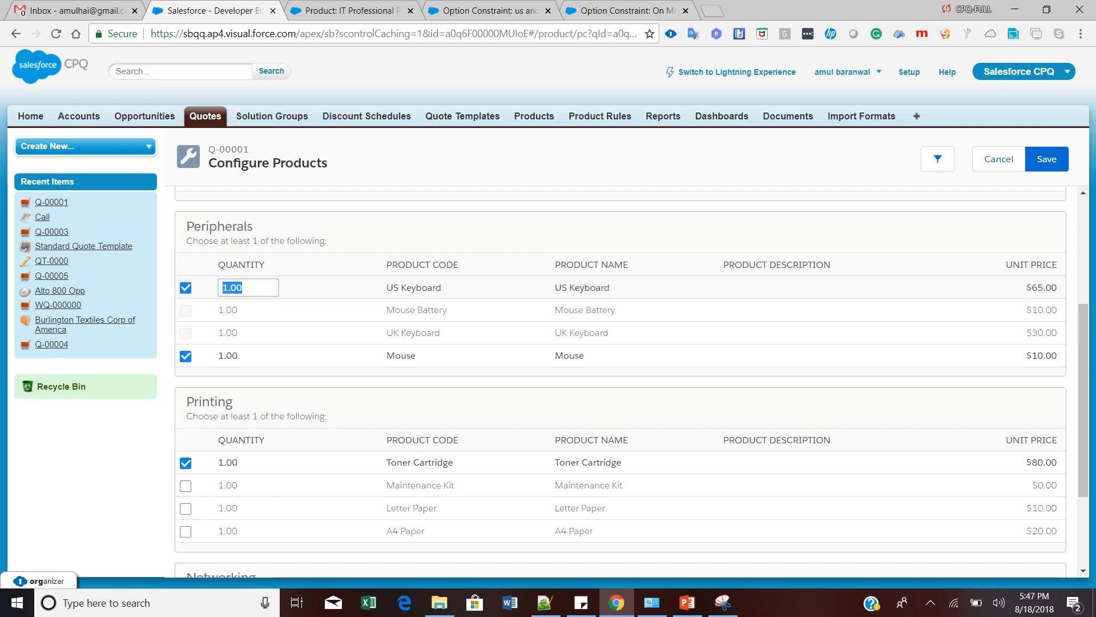
click(186, 333)
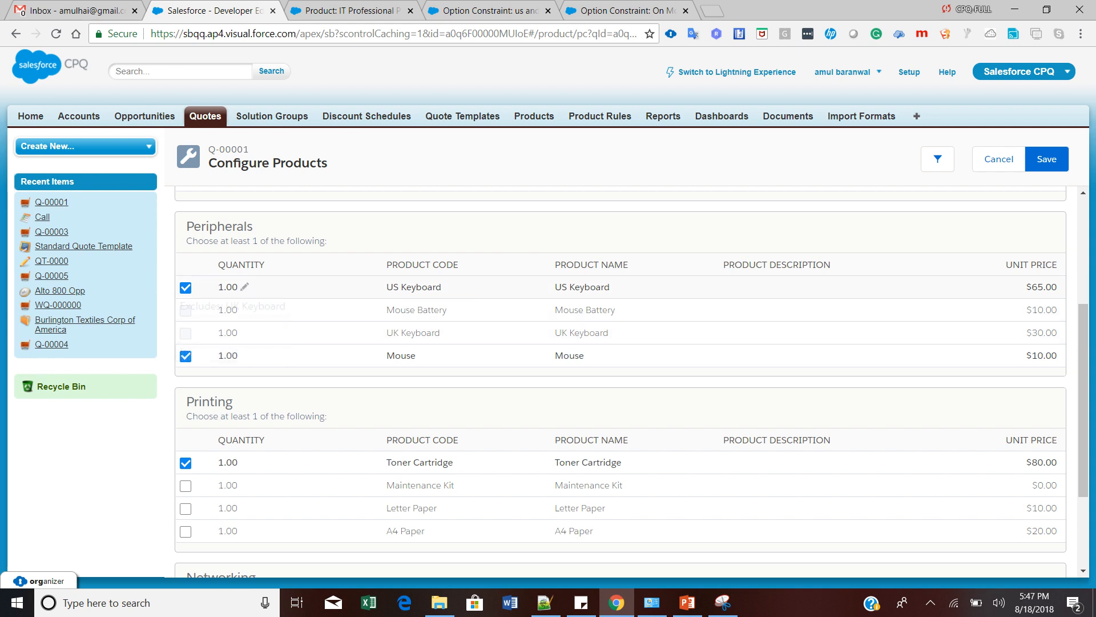
click(185, 288)
click(185, 334)
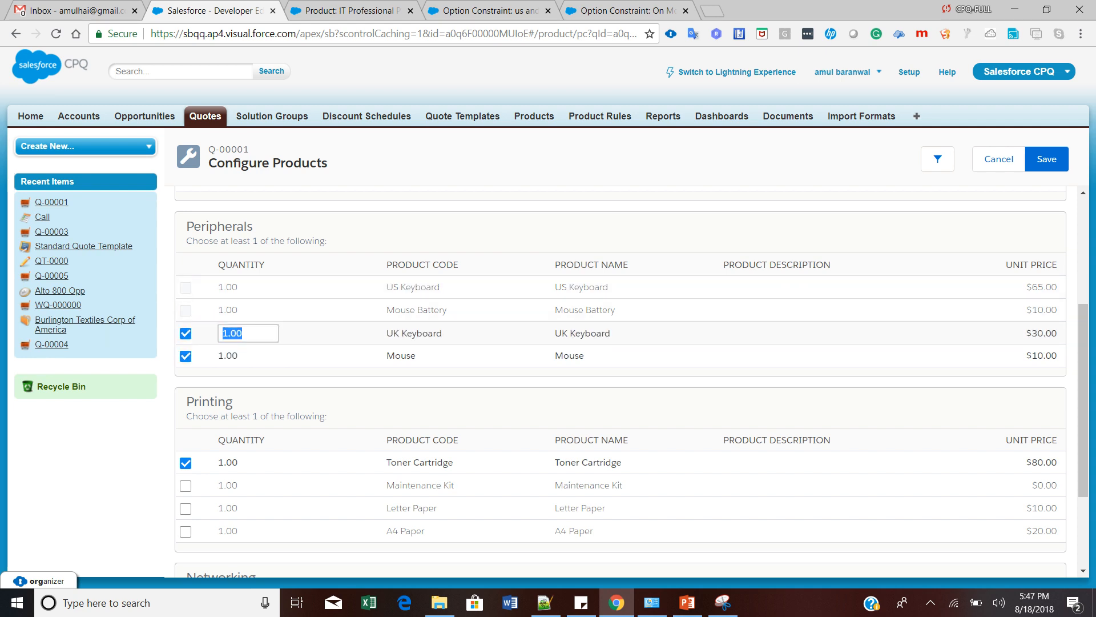
click(186, 288)
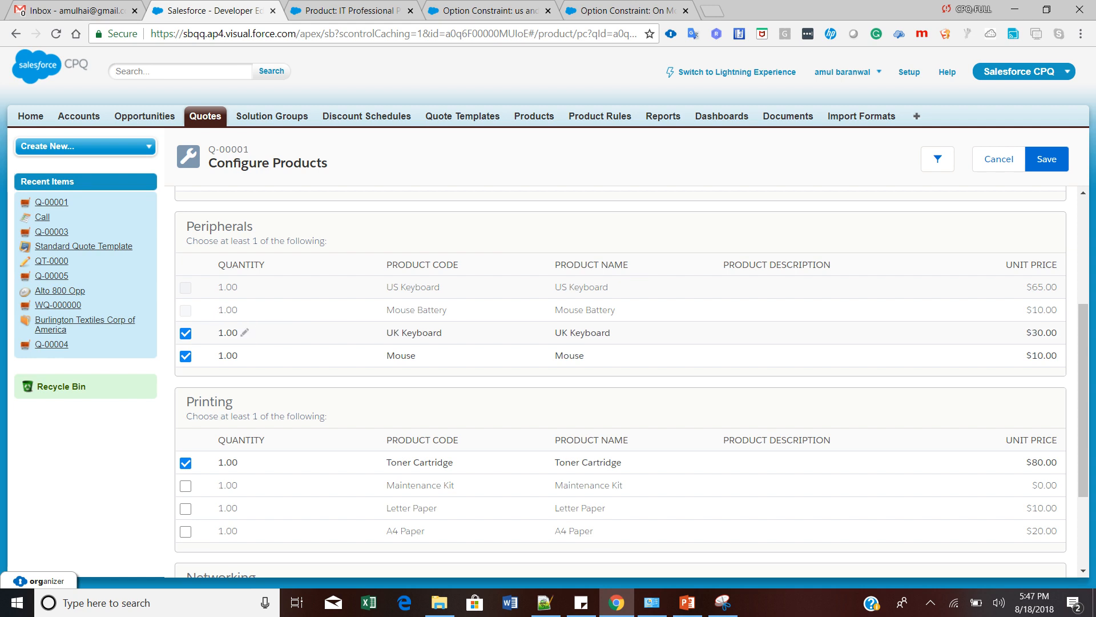
mouse_move(185, 287)
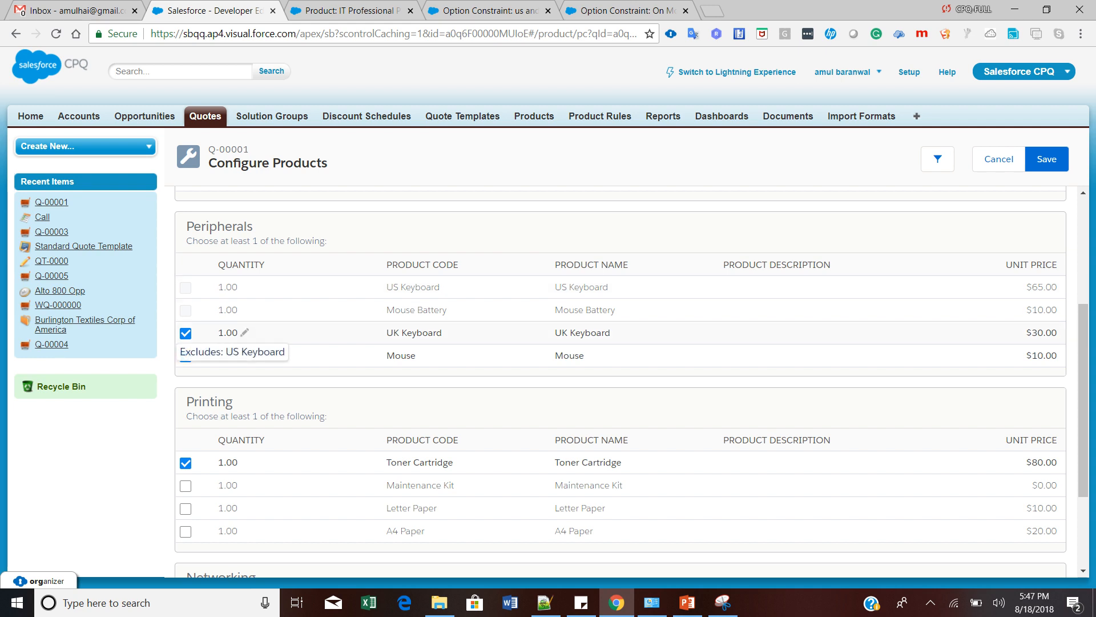
click(185, 334)
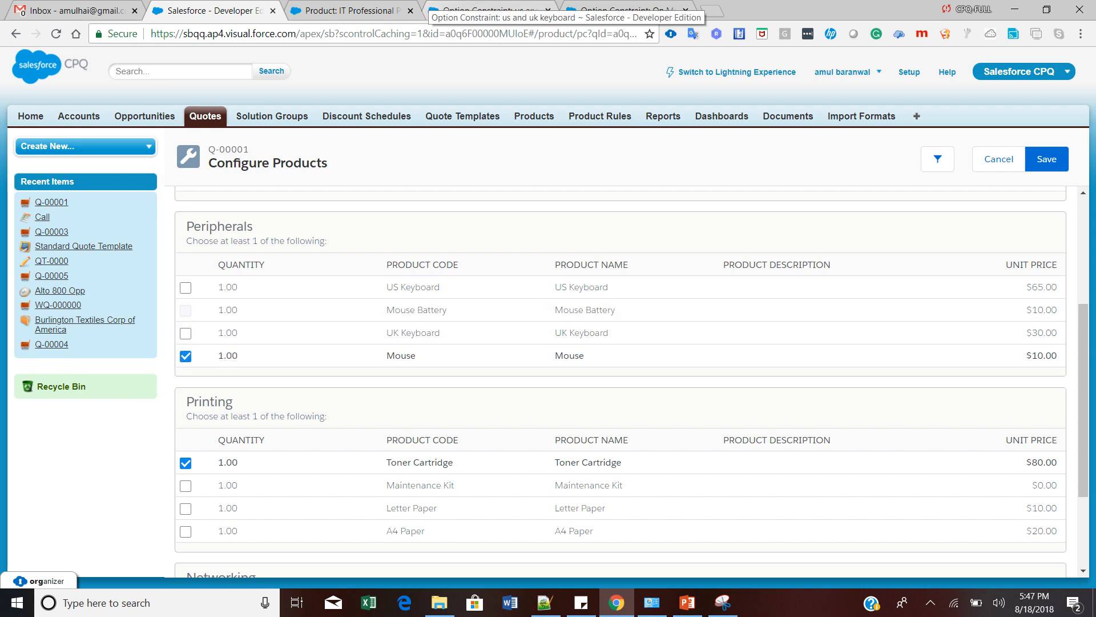
Step: Switch to the PowerPoint presentation, review the Example 2: Dependency slide, and return to the quote configuration in Chrome
key(alt+Tab)
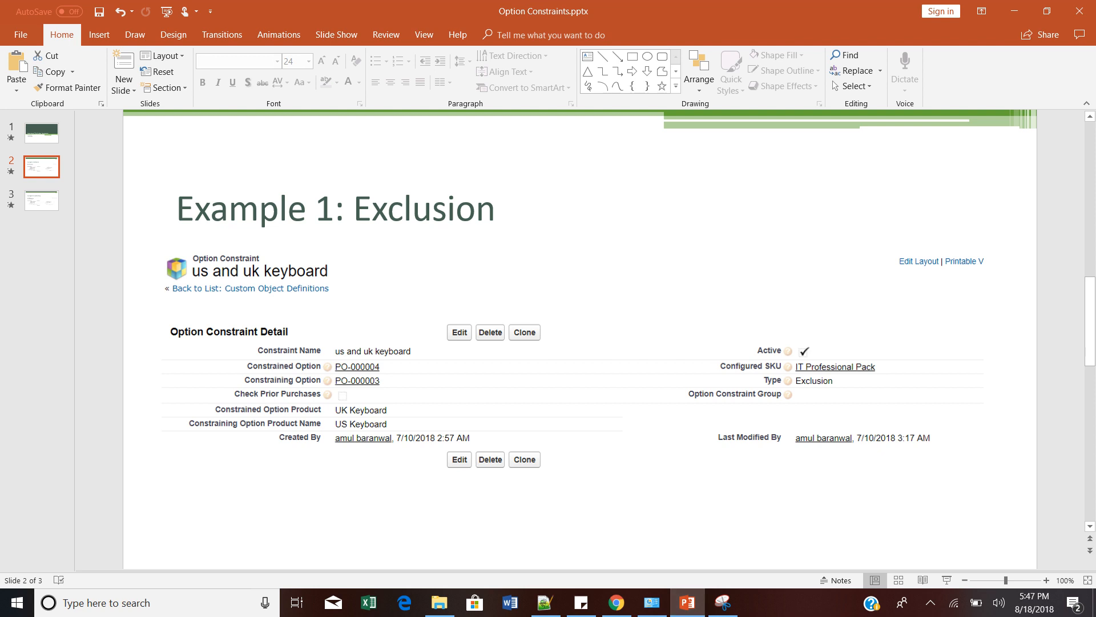
key(Page_Down)
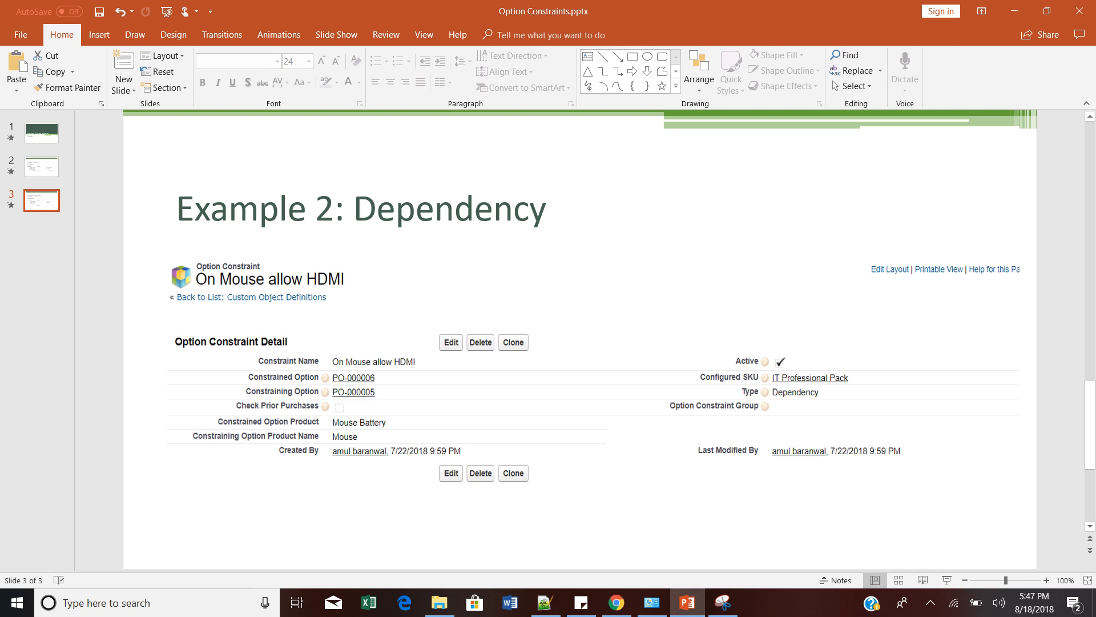
key(alt+Tab)
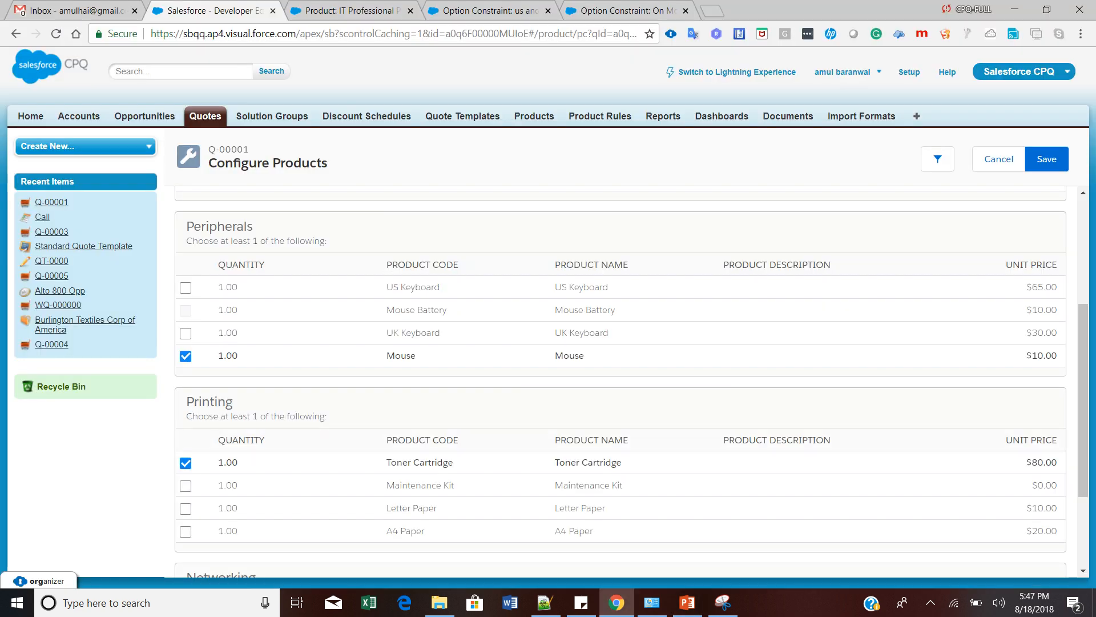
Step: Start a new option constraint on the IT Professional Pack product and name it Mouse Battery dependent on MOuse
key(ctrl+Tab)
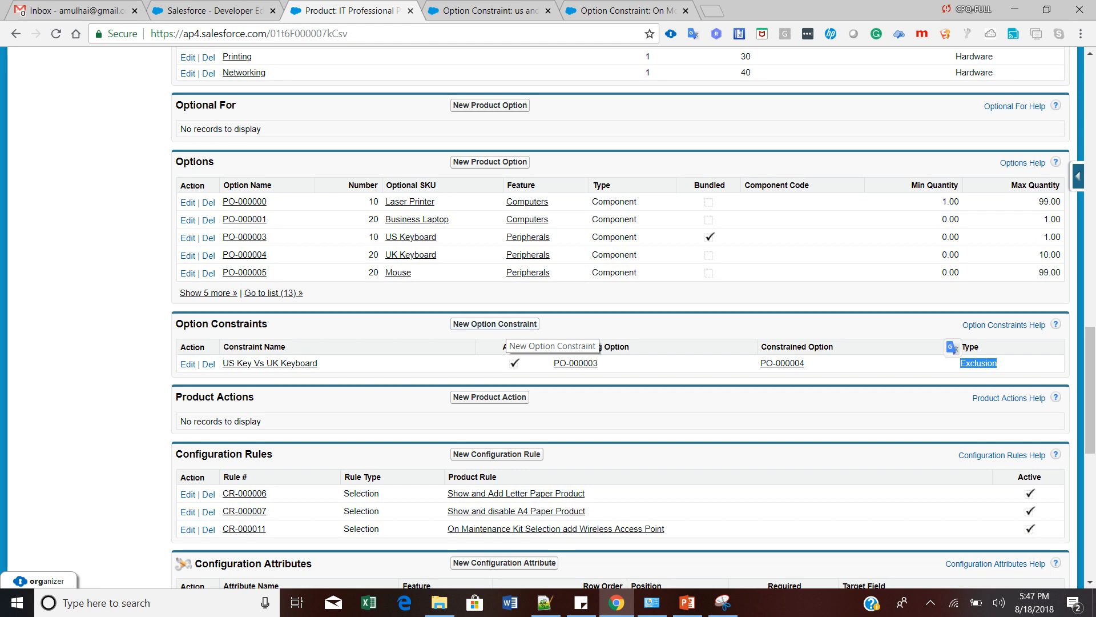
click(502, 326)
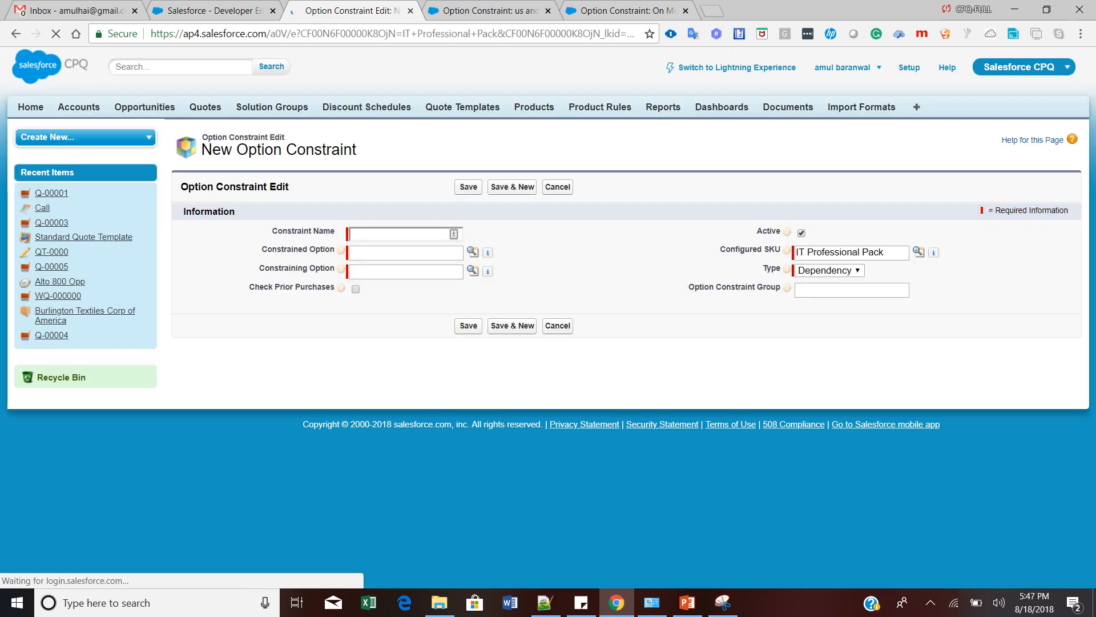
click(405, 234)
text(MOuse)
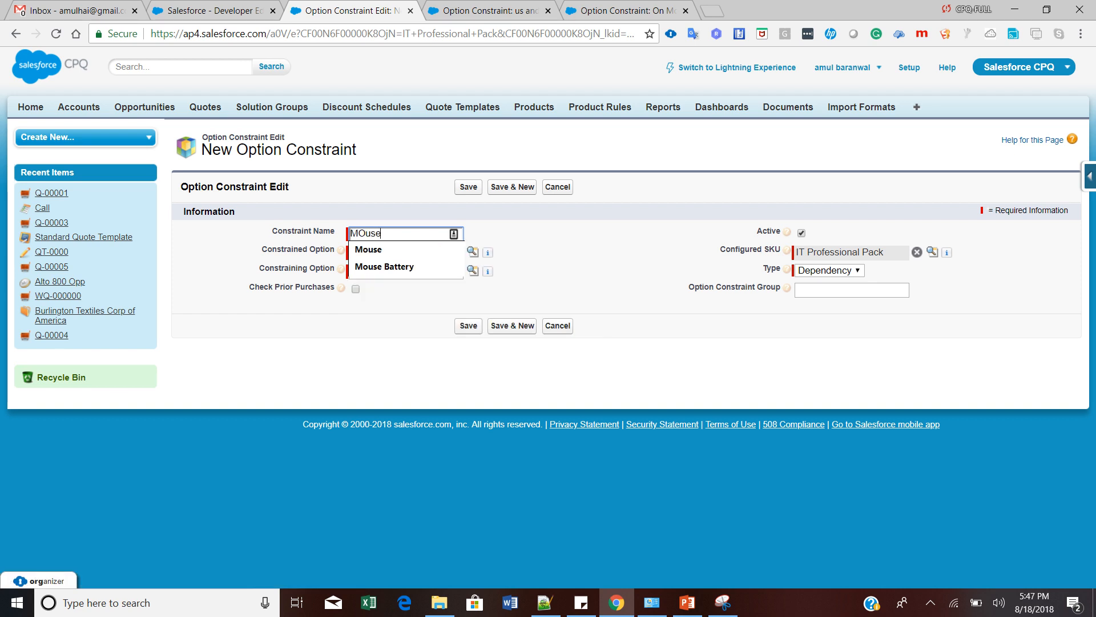
key(Down)
key(Down)
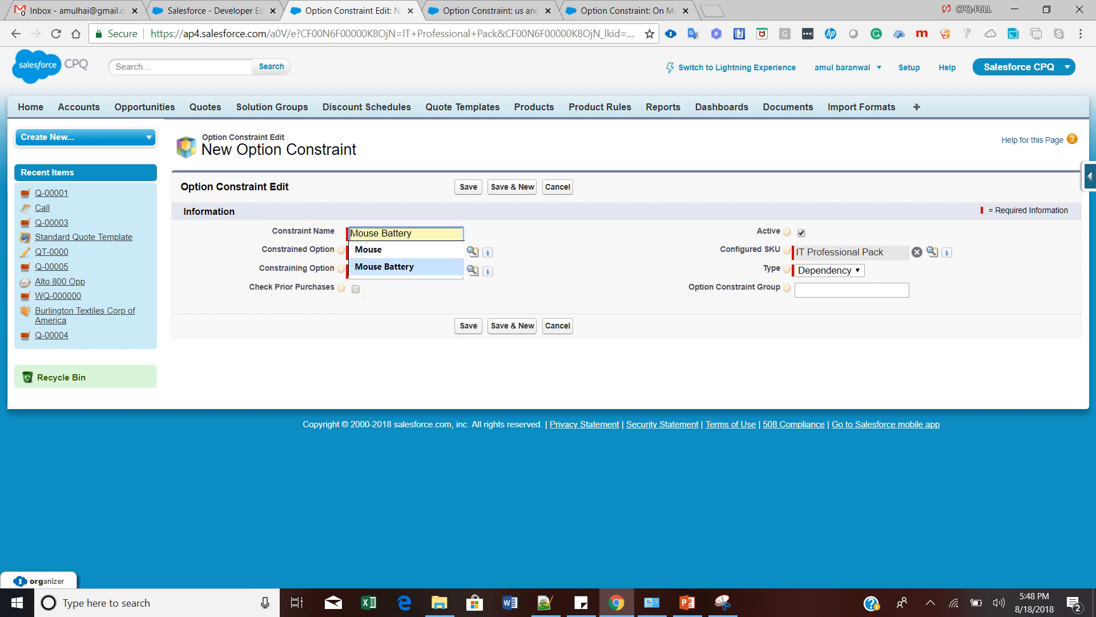
key(Return)
text(depe)
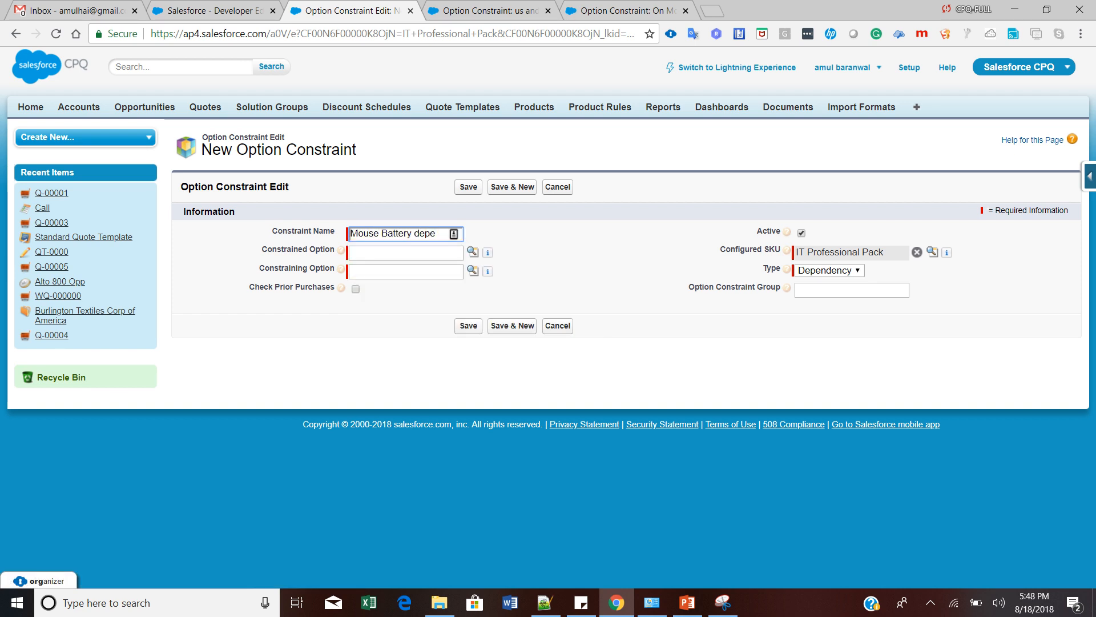
text(ndent on MOuse)
key(Tab)
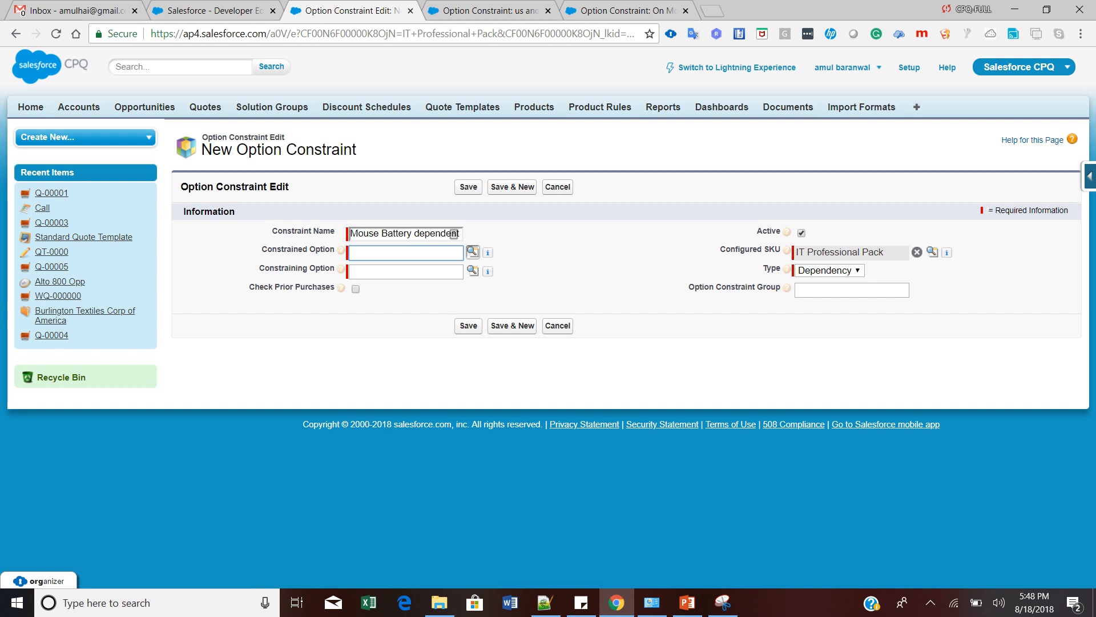
Step: Look up and choose PO-000006, the Mouse Battery, as the constrained option
click(473, 251)
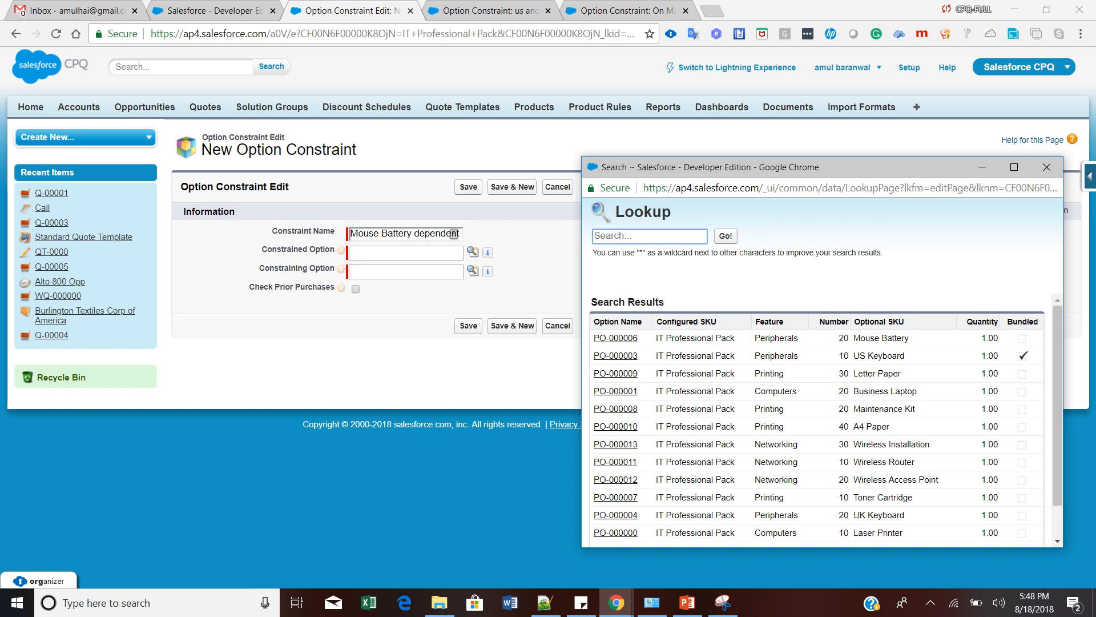
scroll(816, 417, down, 2)
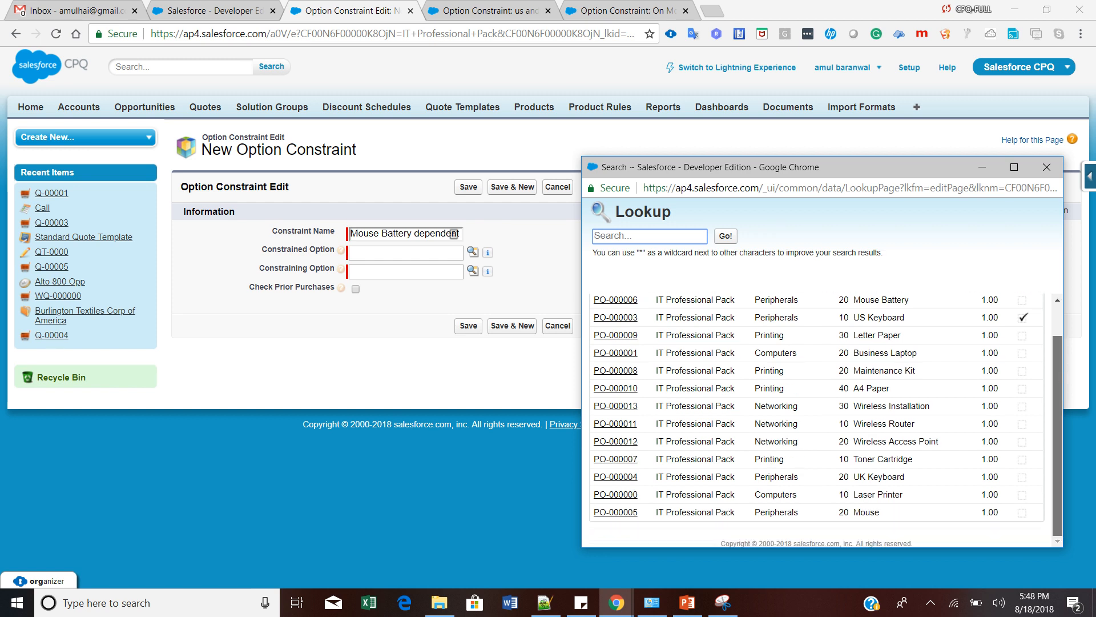
scroll(817, 417, up, 2)
click(616, 338)
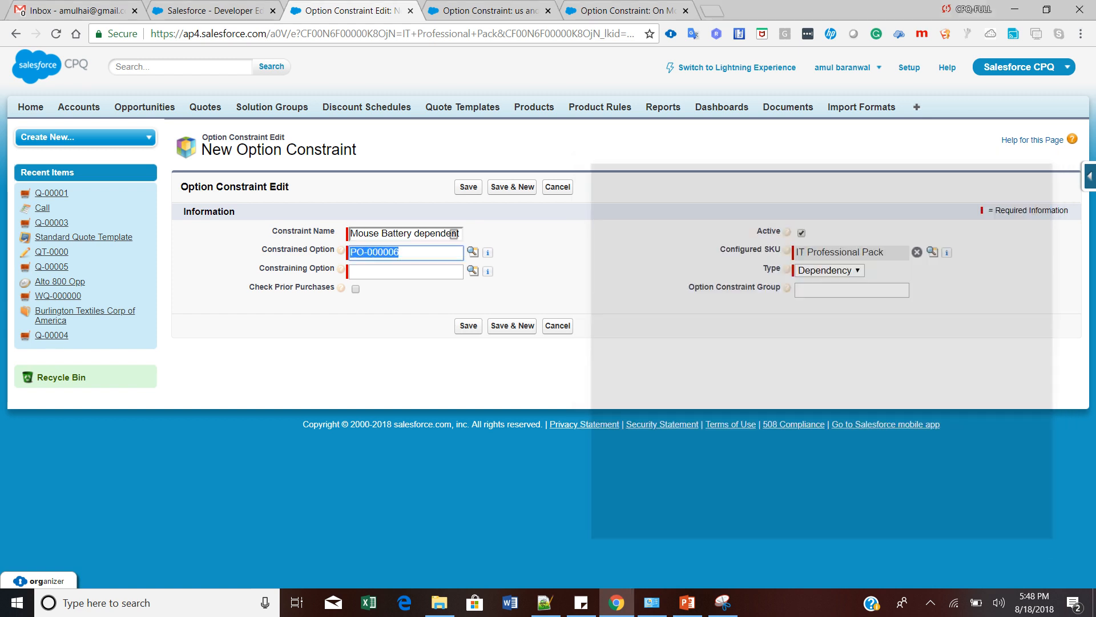
Step: Look up and choose PO-000005, the Mouse, as the constraining option
click(406, 271)
click(473, 271)
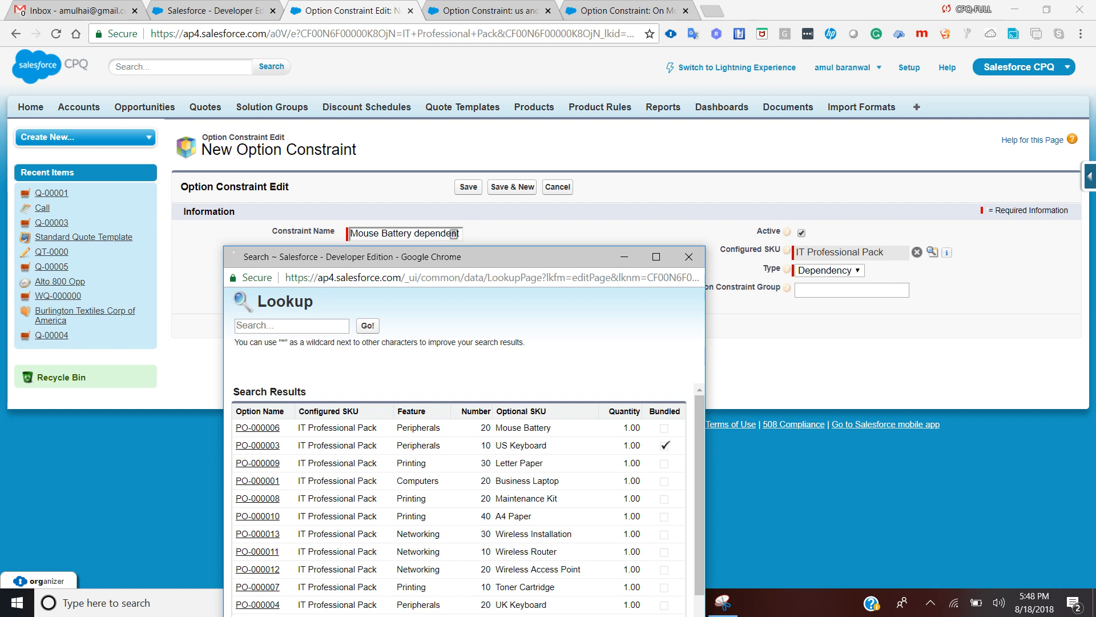
drag(488, 257, 718, 130)
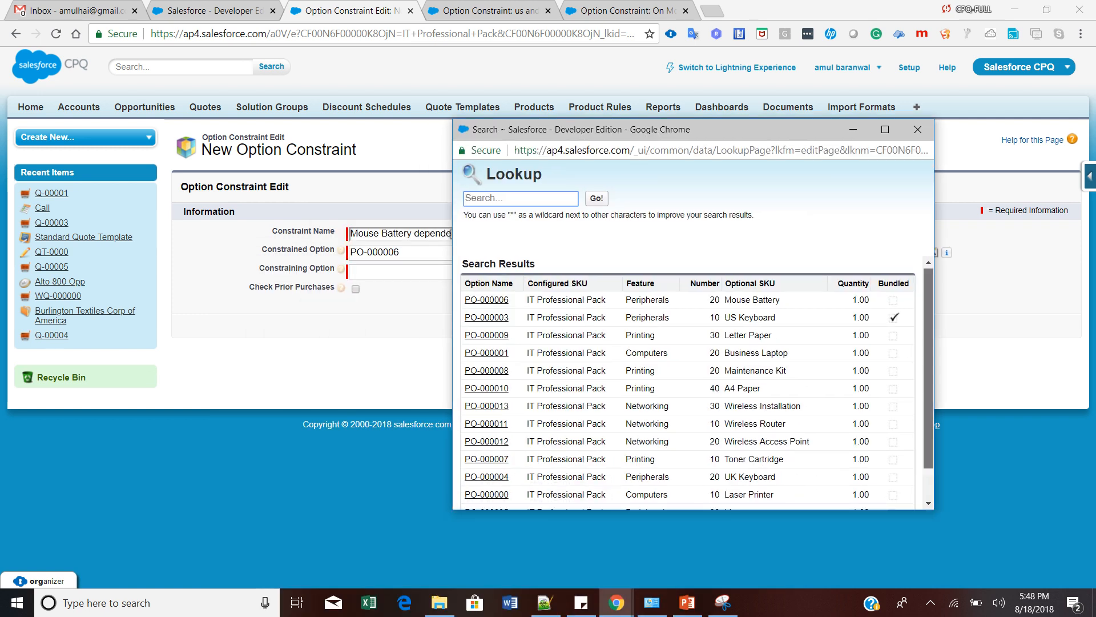
scroll(486, 474, down, 2)
click(487, 474)
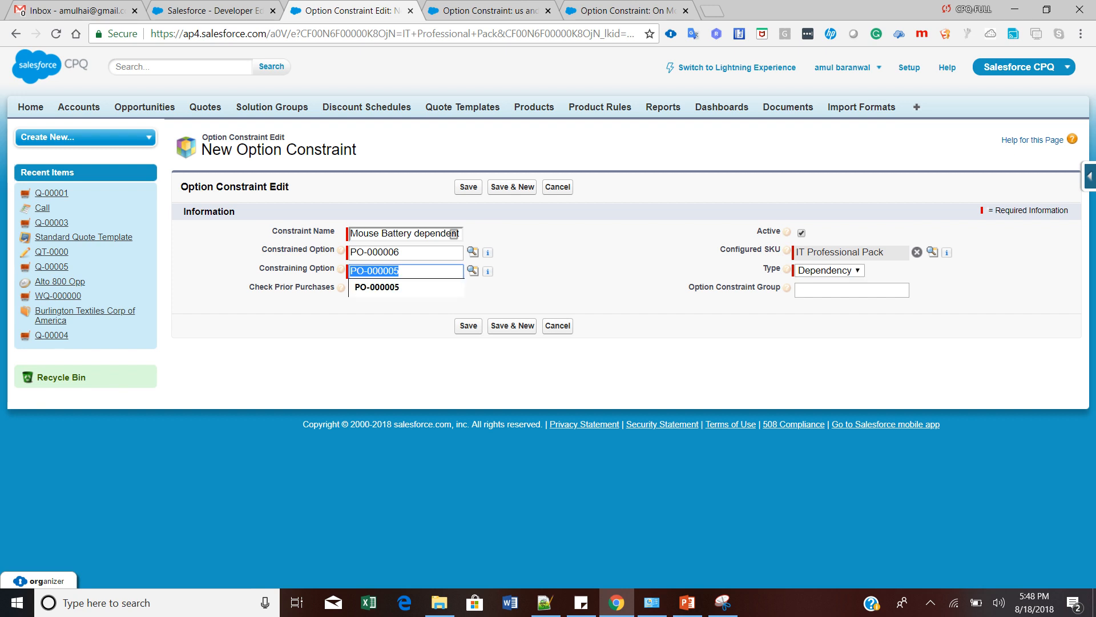
click(407, 252)
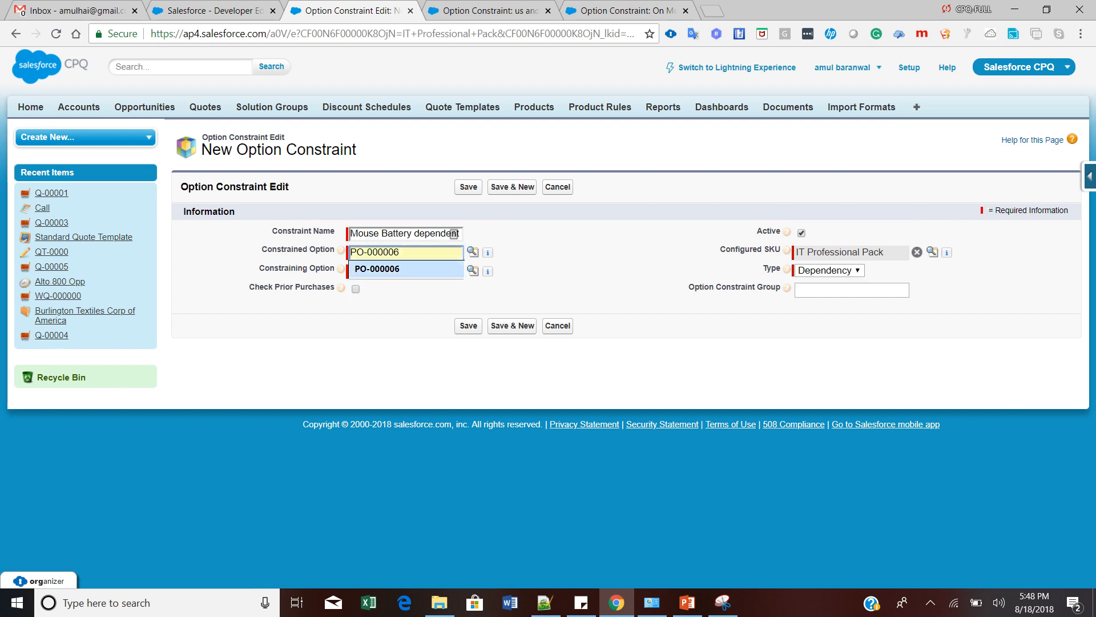
click(548, 291)
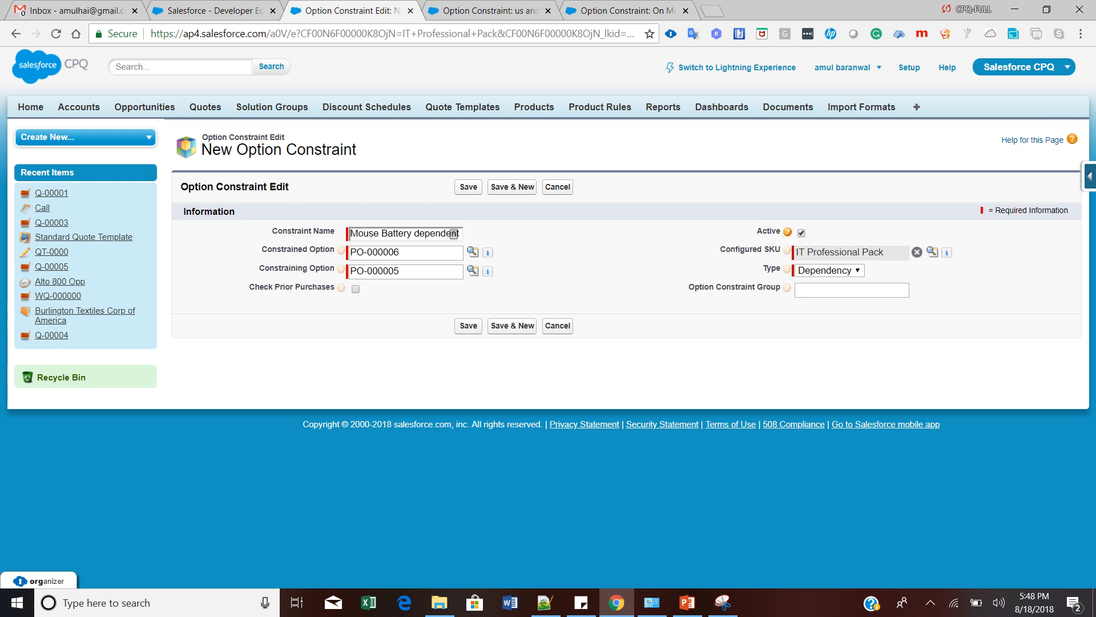
Step: Save the Mouse Battery option constraint and review its constrained and constraining option products
click(469, 325)
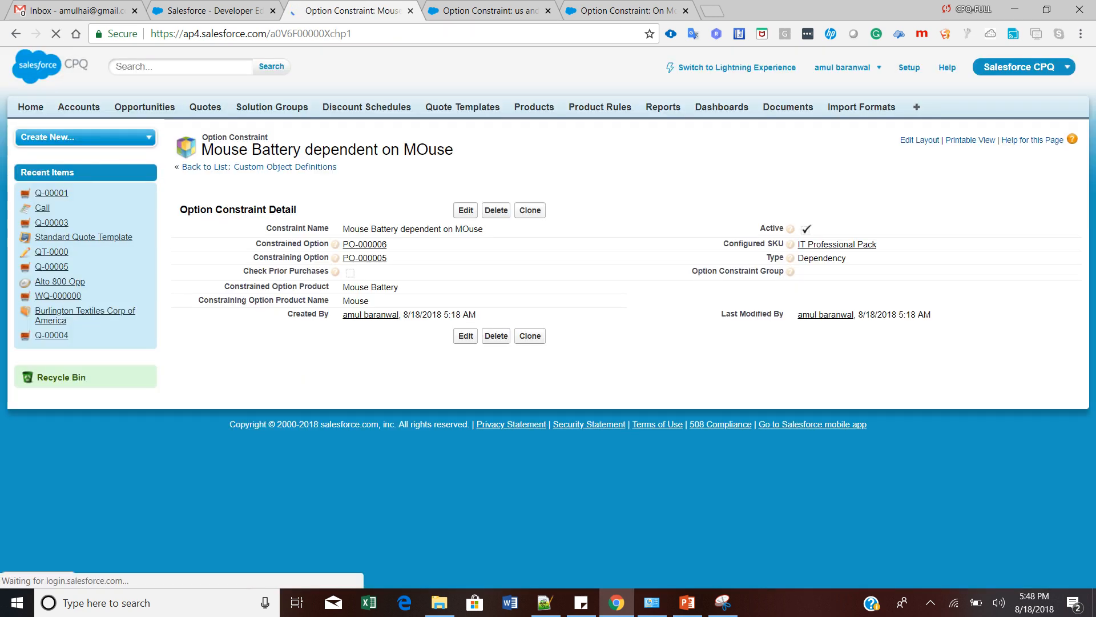
drag(398, 287, 342, 287)
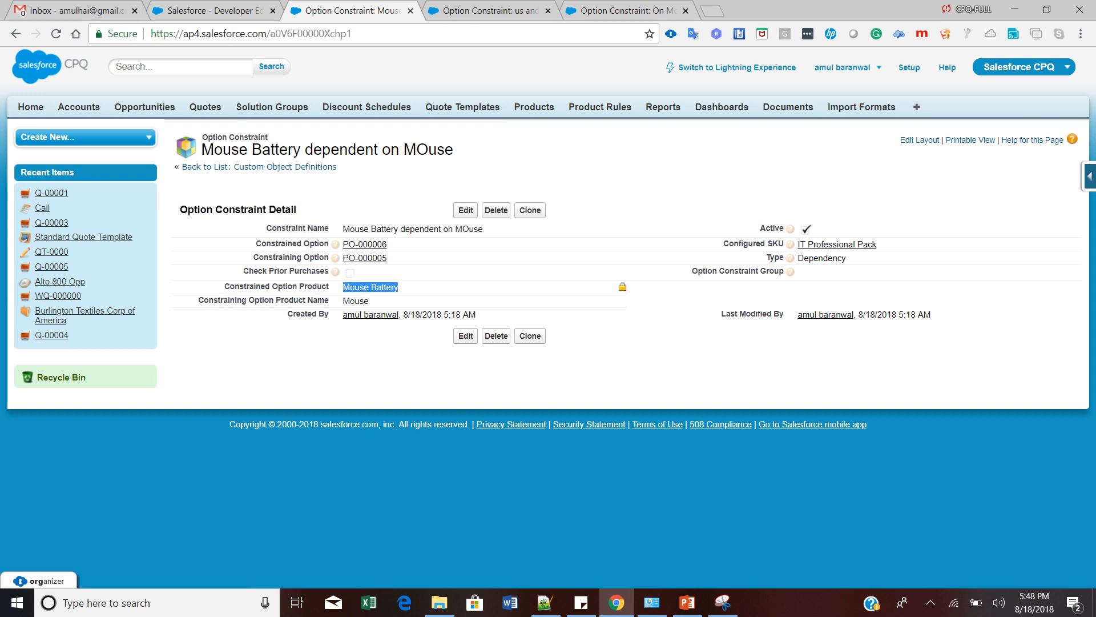
drag(229, 287, 399, 287)
drag(198, 301, 370, 301)
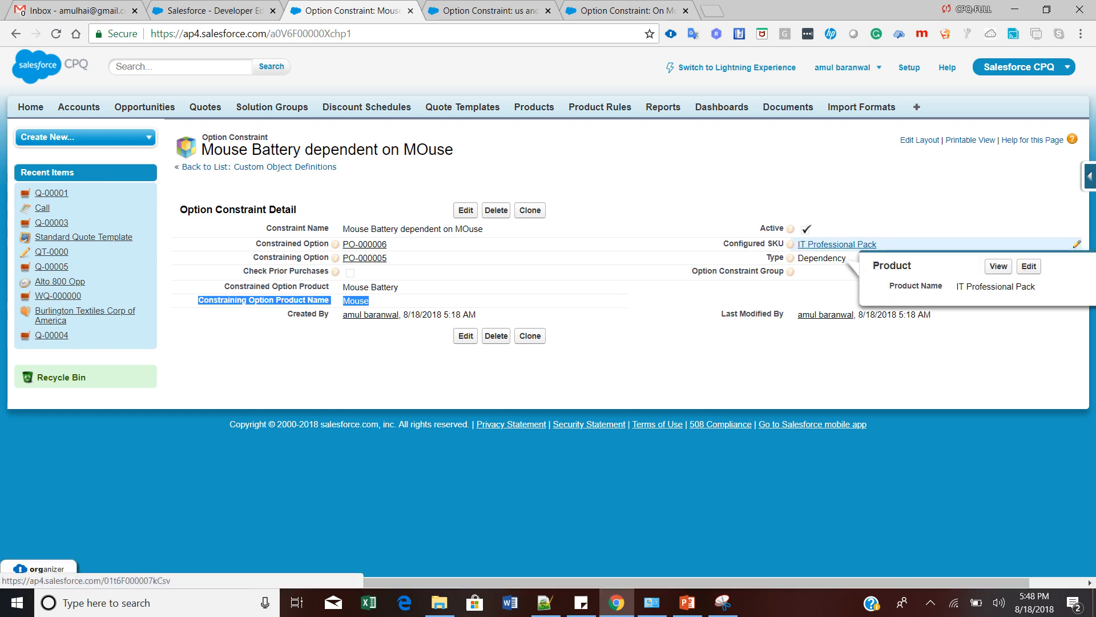
Step: Open the constraint's IT Professional Pack product record, and return to the quote to cancel its open bundle configuration
click(837, 244)
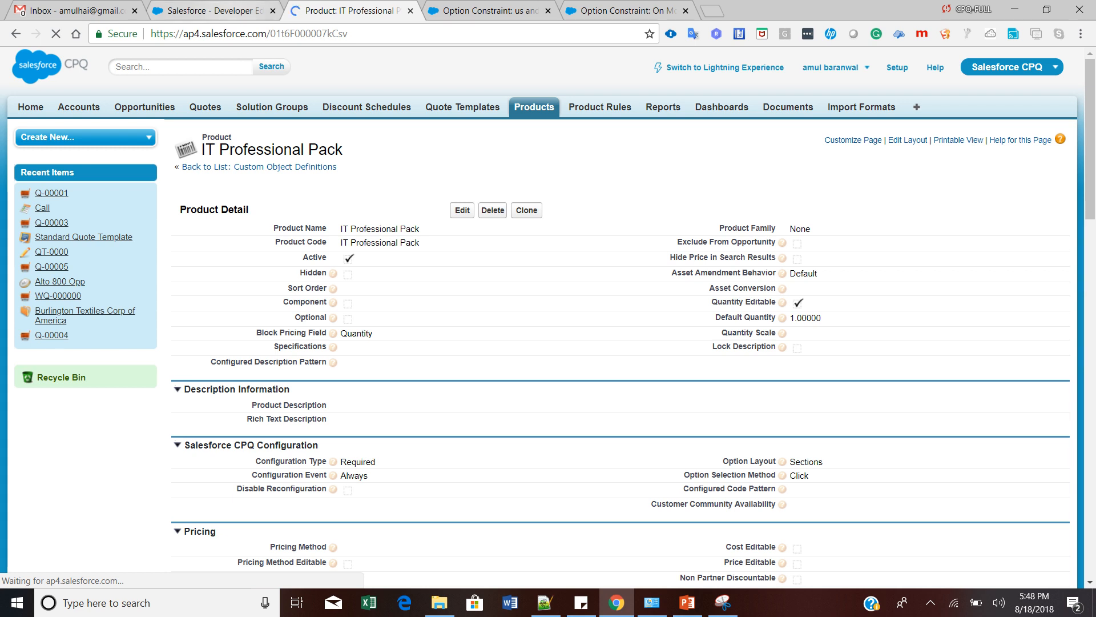
click(230, 10)
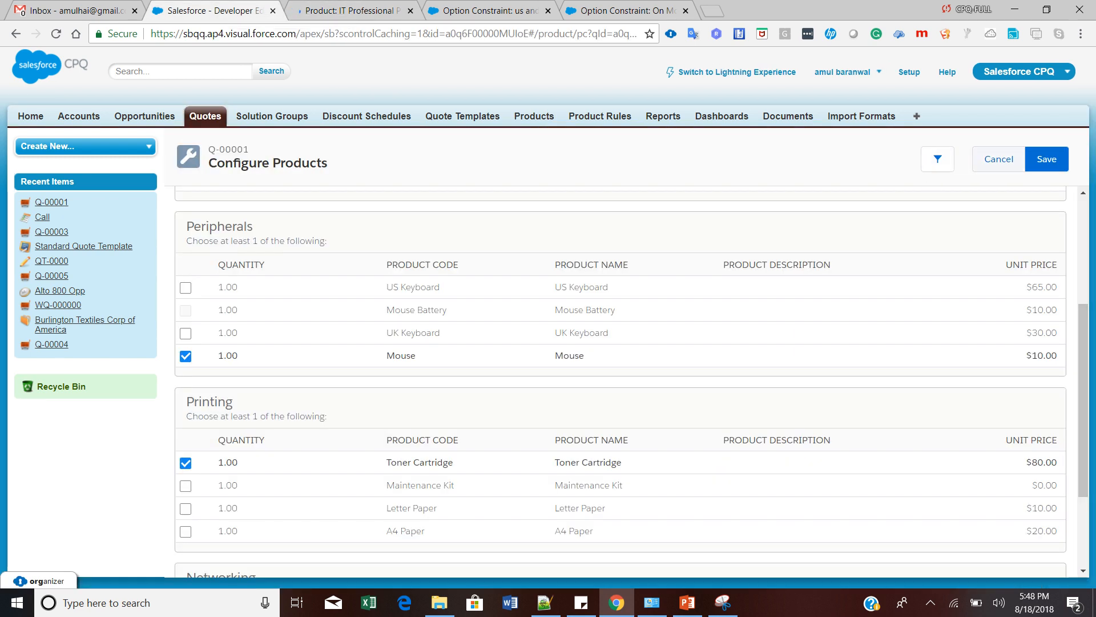
click(998, 159)
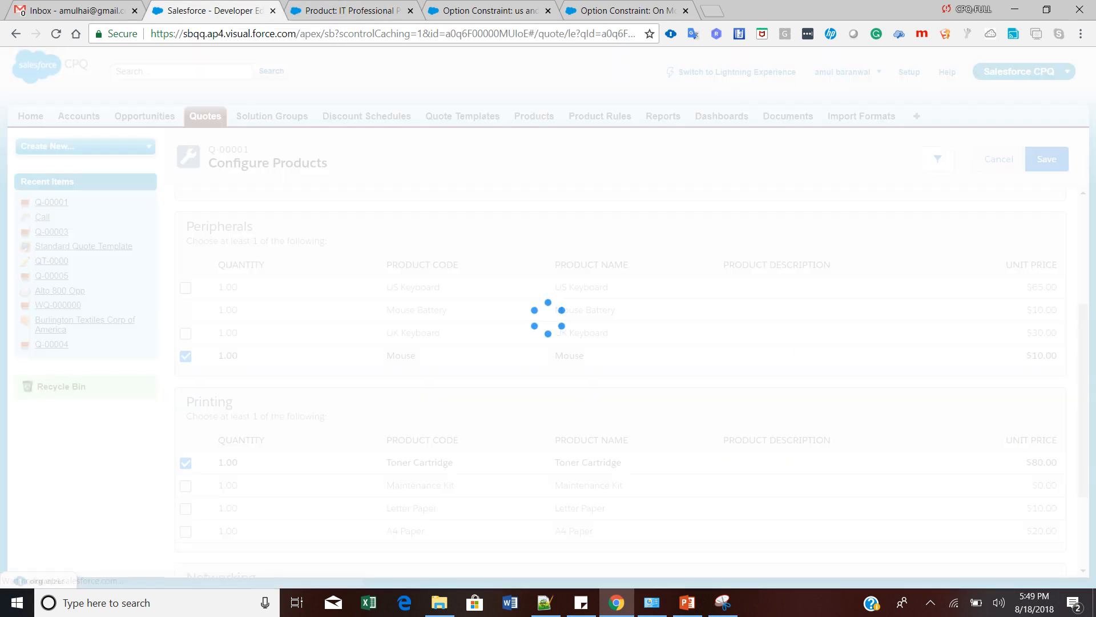
Step: Add IT Professional Pack to the quote again through the product search and bring up its Peripherals options
click(669, 159)
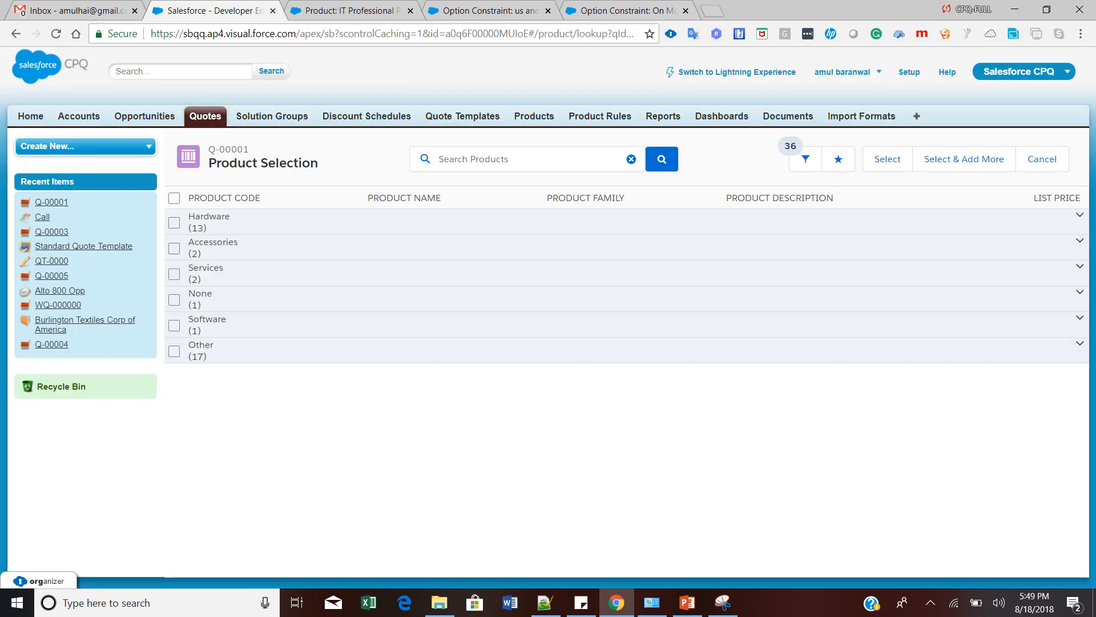
text(IT pro)
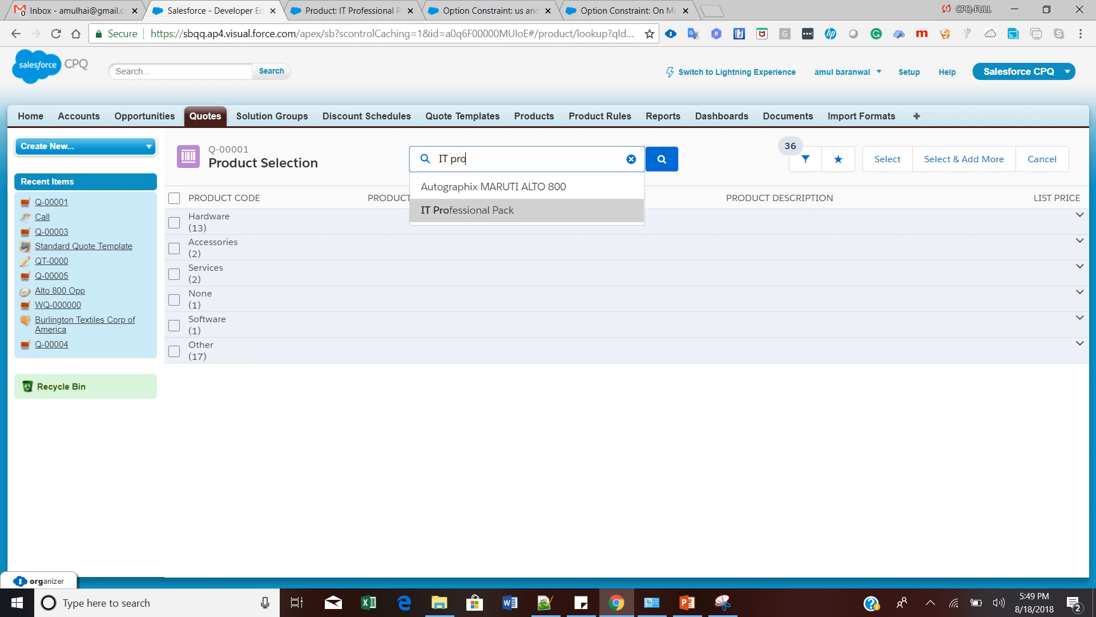
click(468, 210)
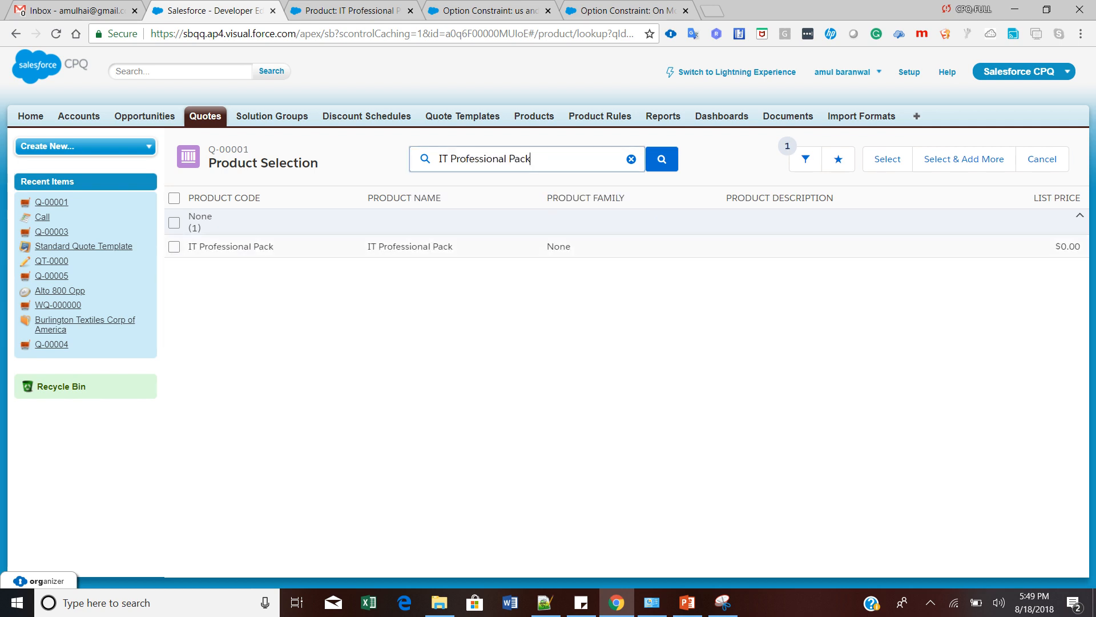
click(174, 247)
click(887, 159)
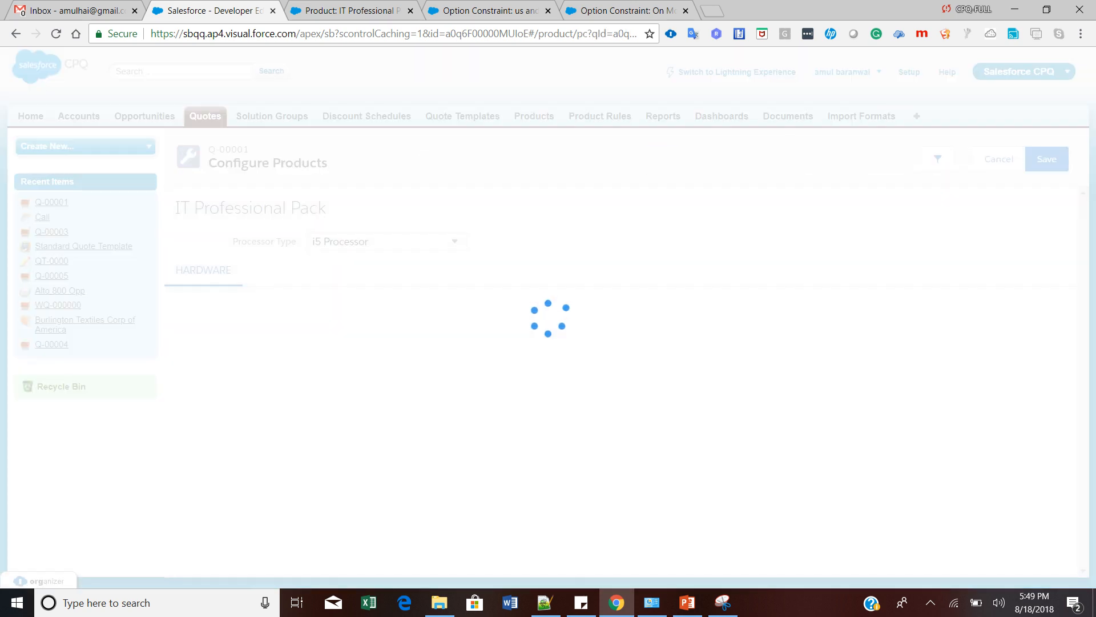
scroll(626, 382, down, 3)
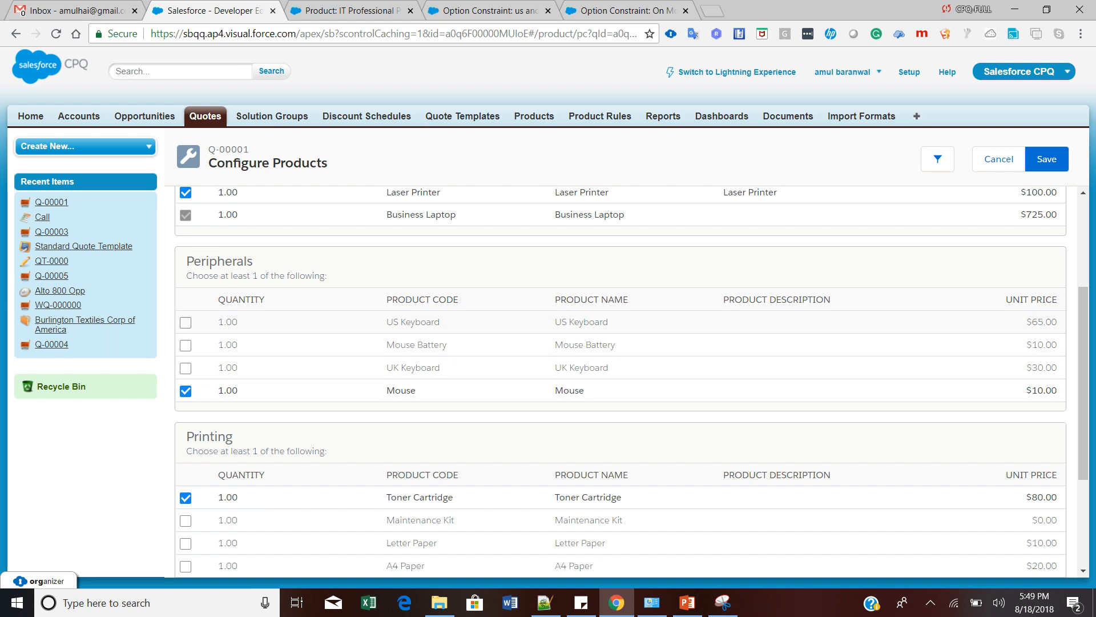
Step: Test the dependency in Peripherals by selecting and clearing Mouse Battery with Mouse selected, and deselect Mouse
mouse_move(186, 345)
click(185, 346)
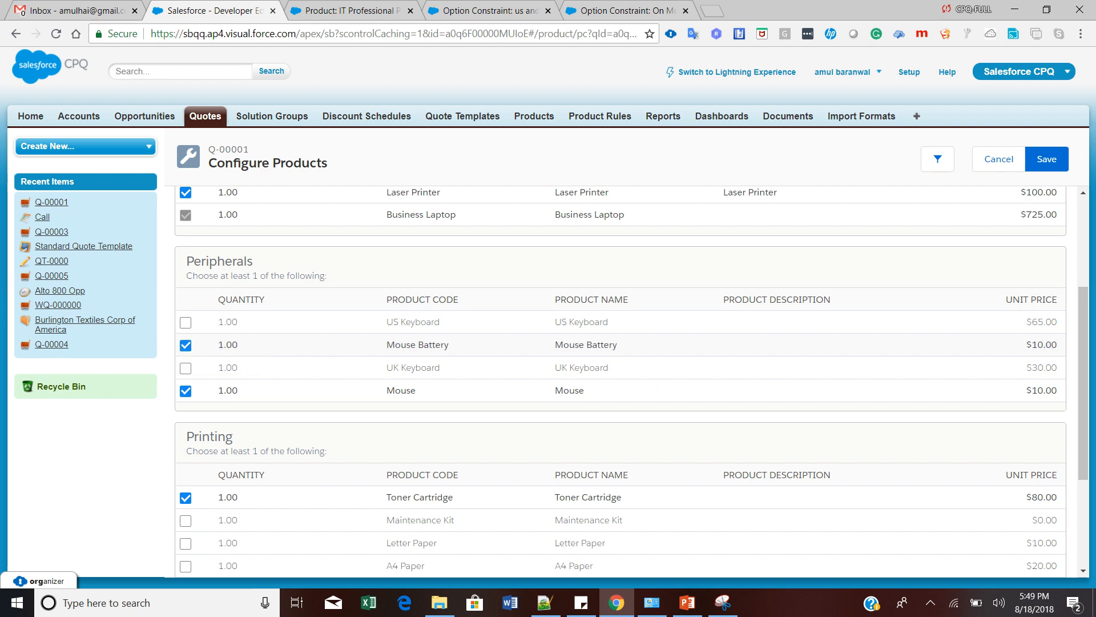
click(185, 345)
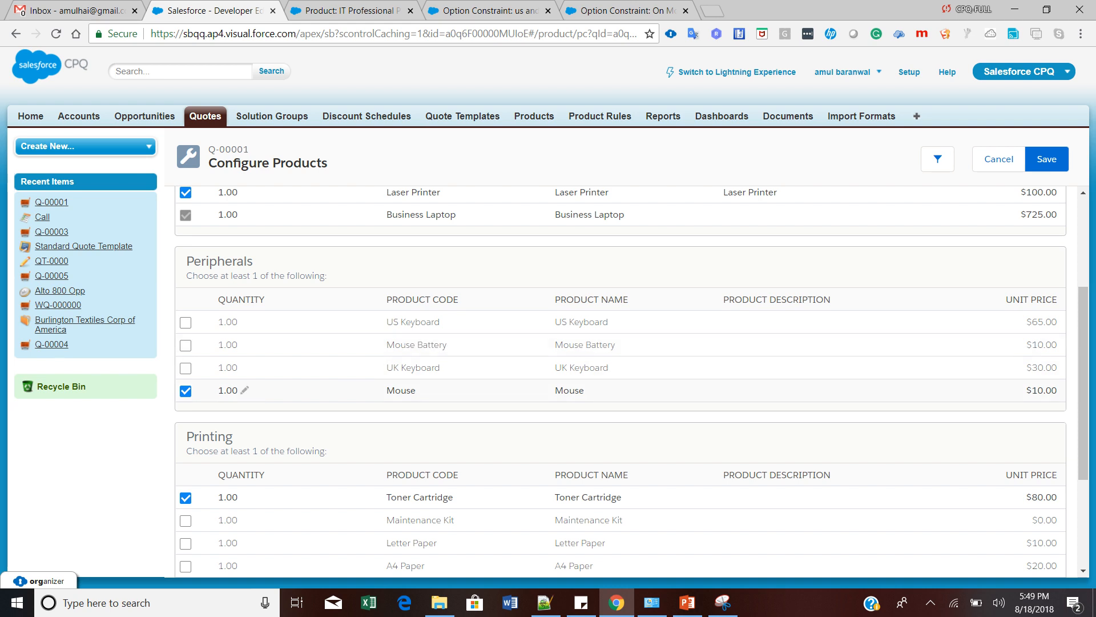
double_click(185, 391)
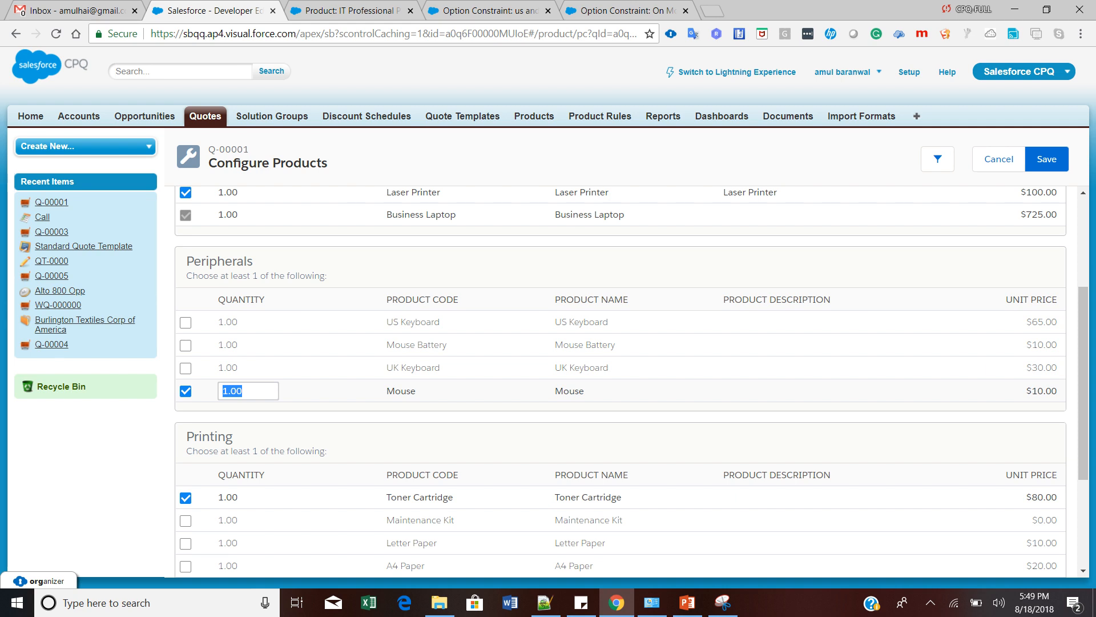
click(186, 391)
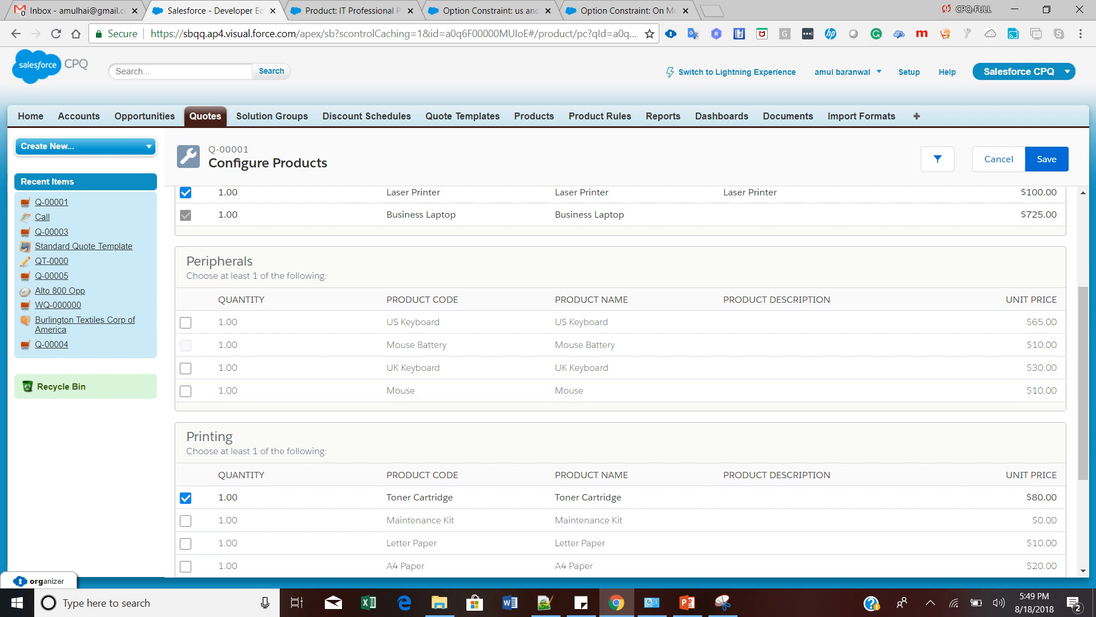
Step: Compare the option constraints listed on the IT Professional Pack product with the existing On Mouse allow HDMI constraint
click(350, 10)
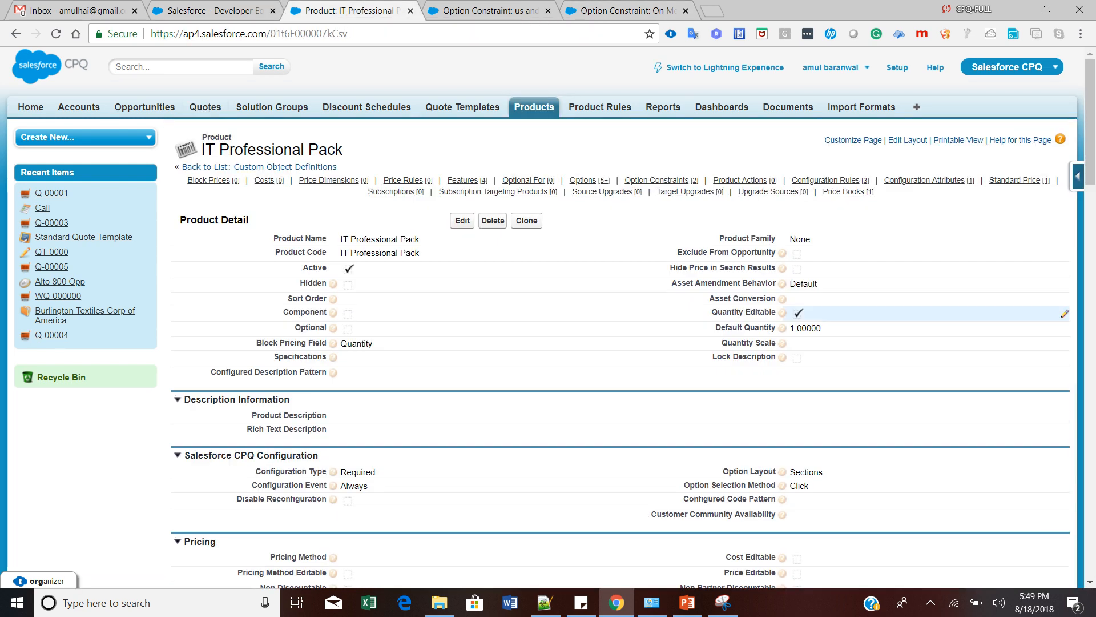
scroll(548, 318, down, 15)
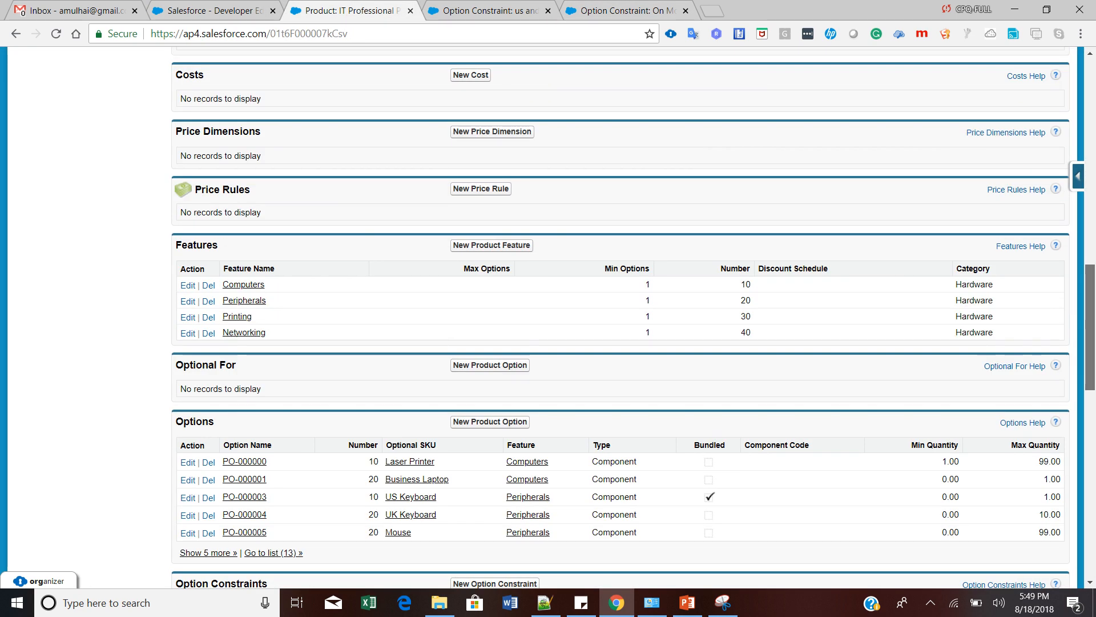
scroll(548, 317, down, 4)
scroll(548, 318, down, 2)
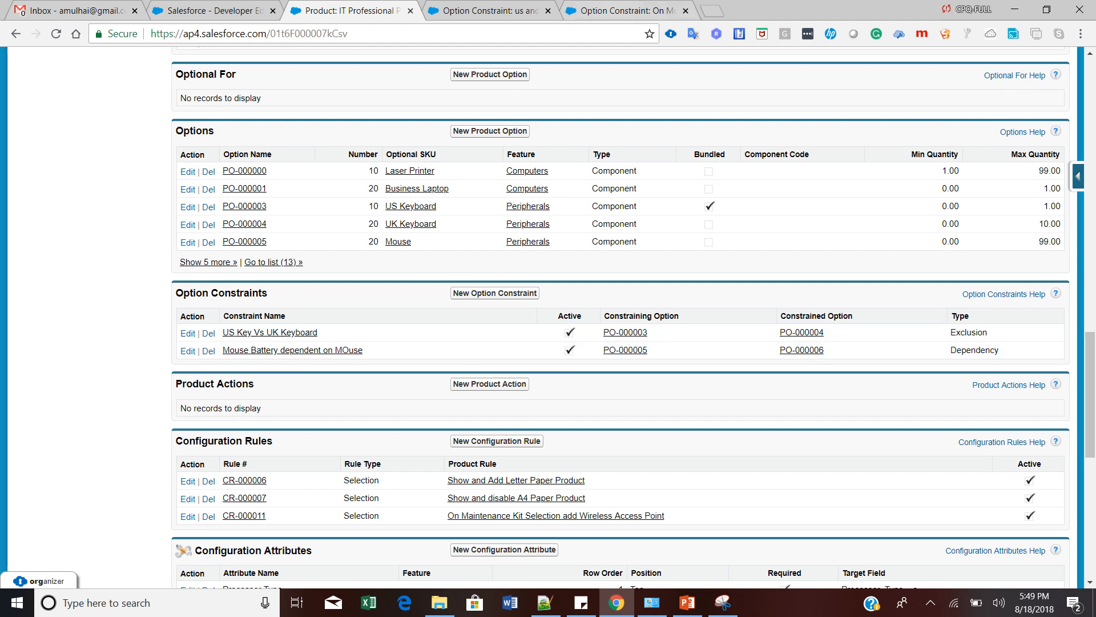
click(617, 11)
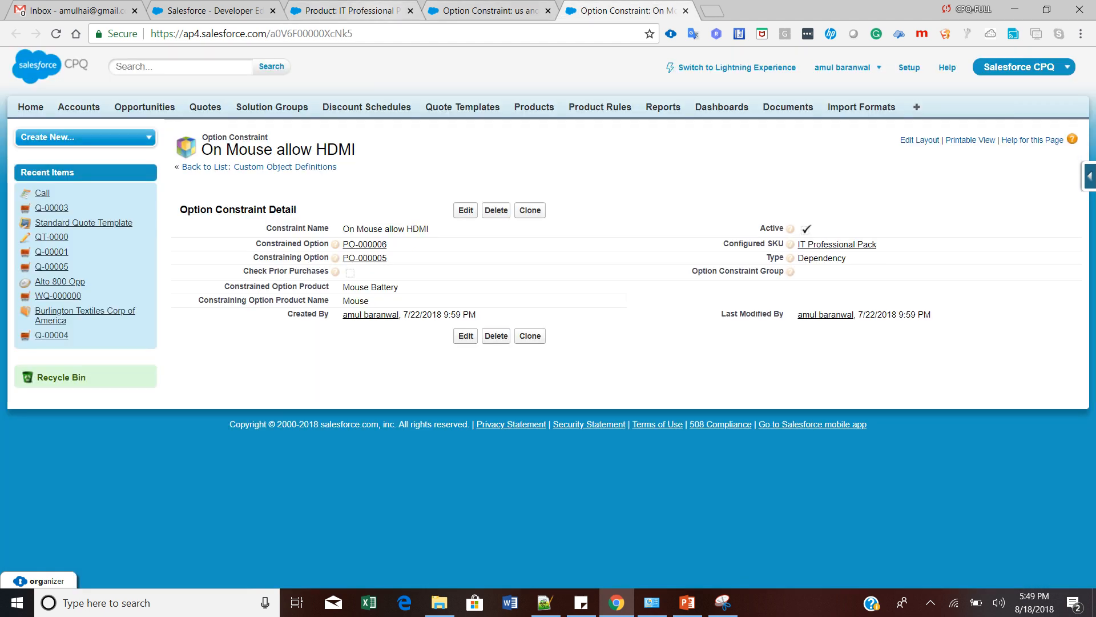
click(354, 10)
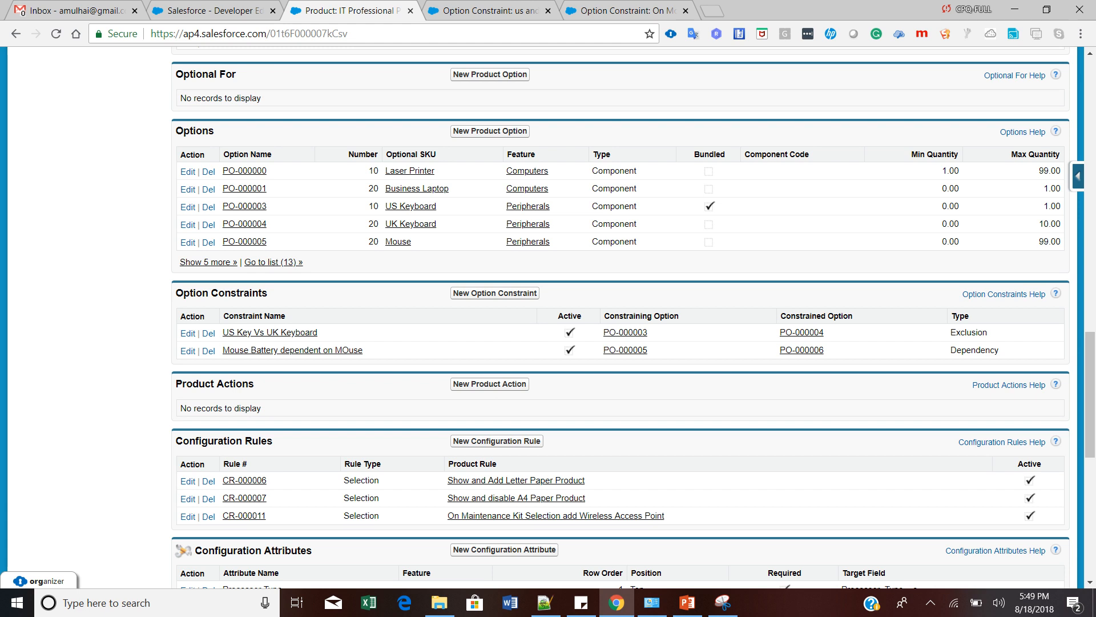
Step: Delete the "Mouse Battery dependent on MOuse" option constraint from IT Professional Pack
click(188, 351)
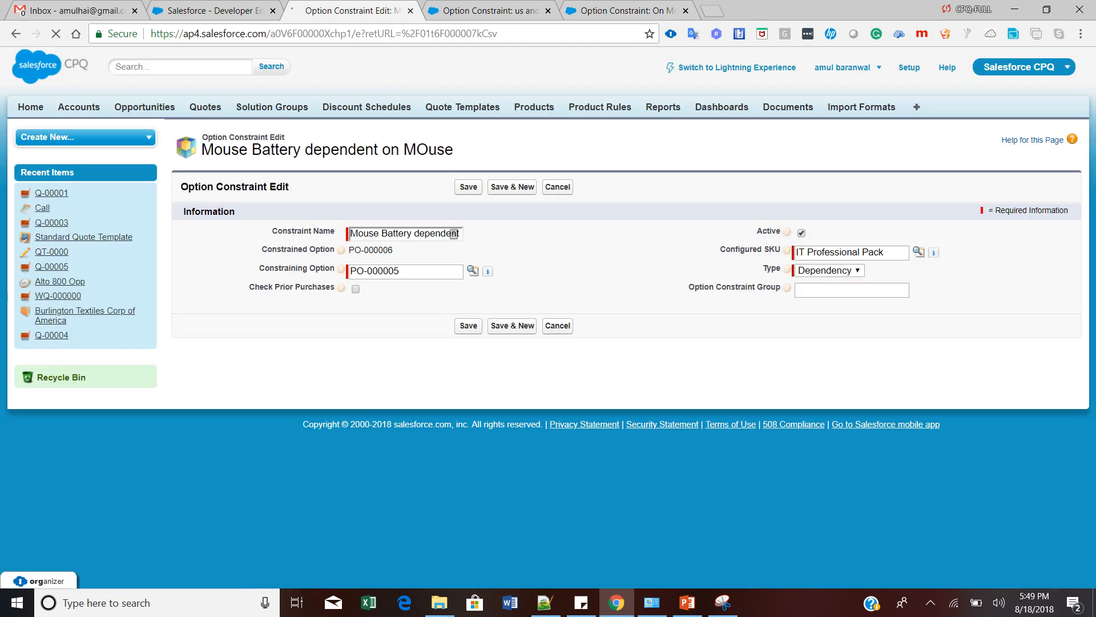
click(15, 34)
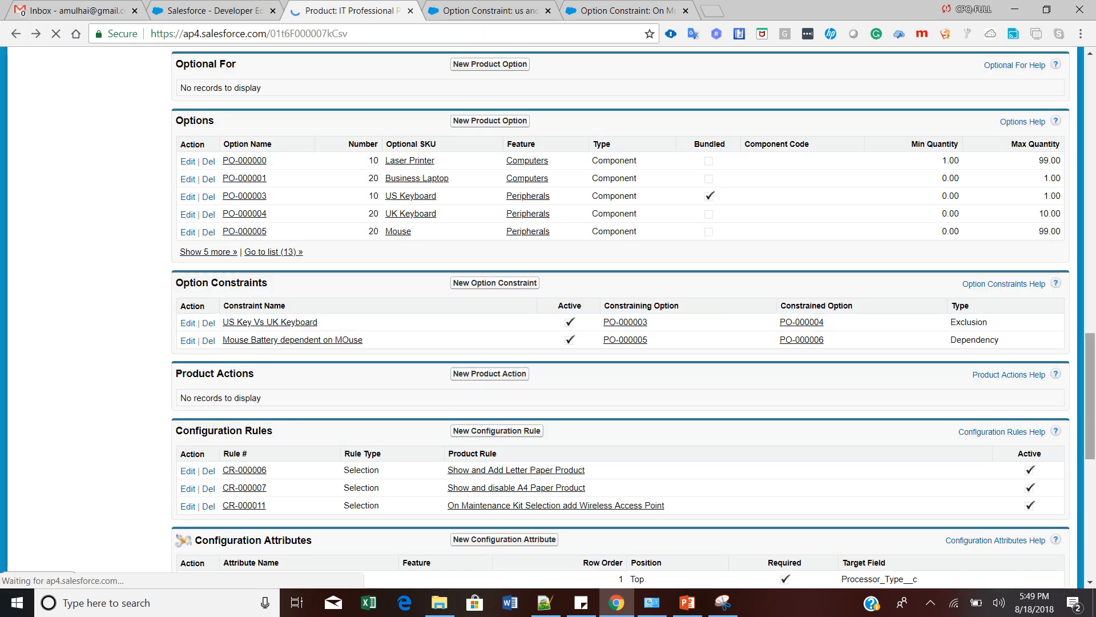
drag(1090, 386, 1090, 406)
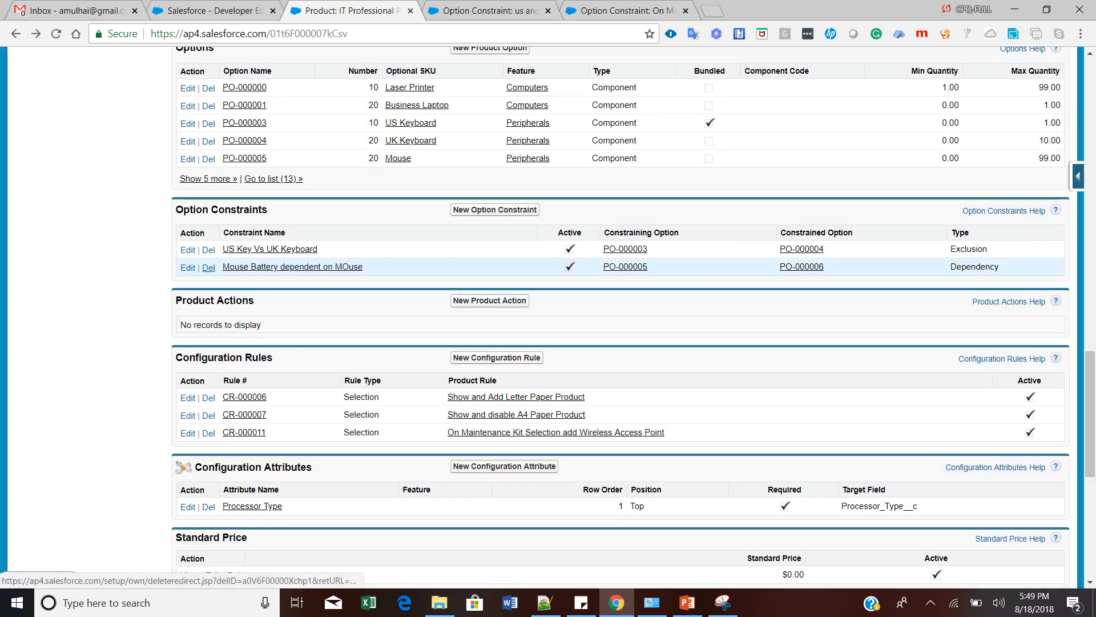
click(209, 267)
click(618, 114)
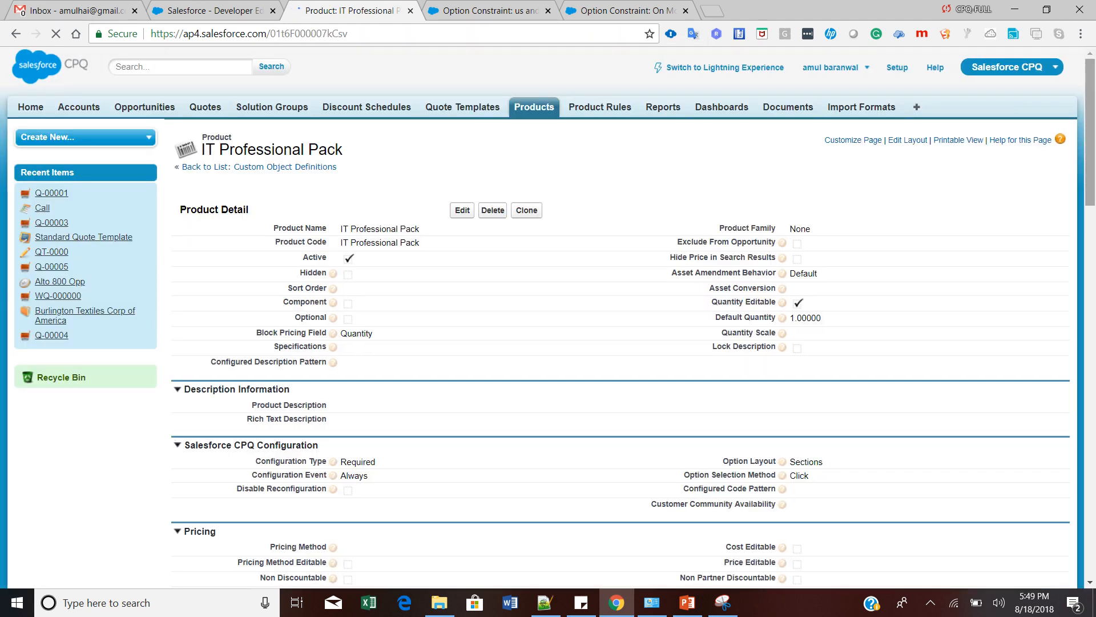
Step: Check the On Mouse allow HDMI constraint for reference and start a new option constraint for IT Professional Pack
click(627, 11)
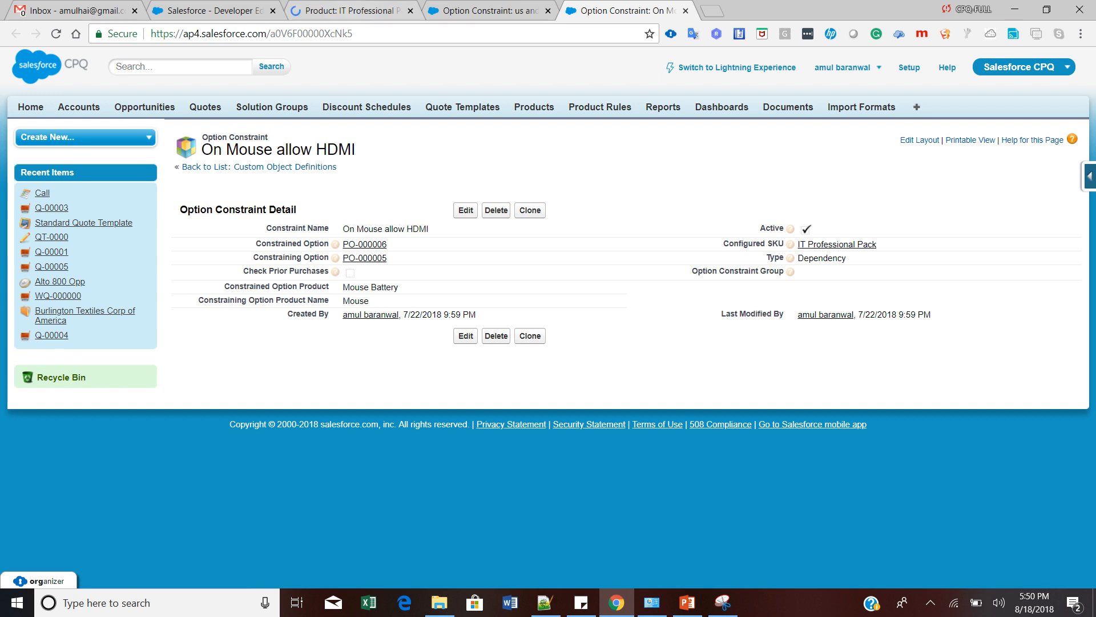
click(345, 10)
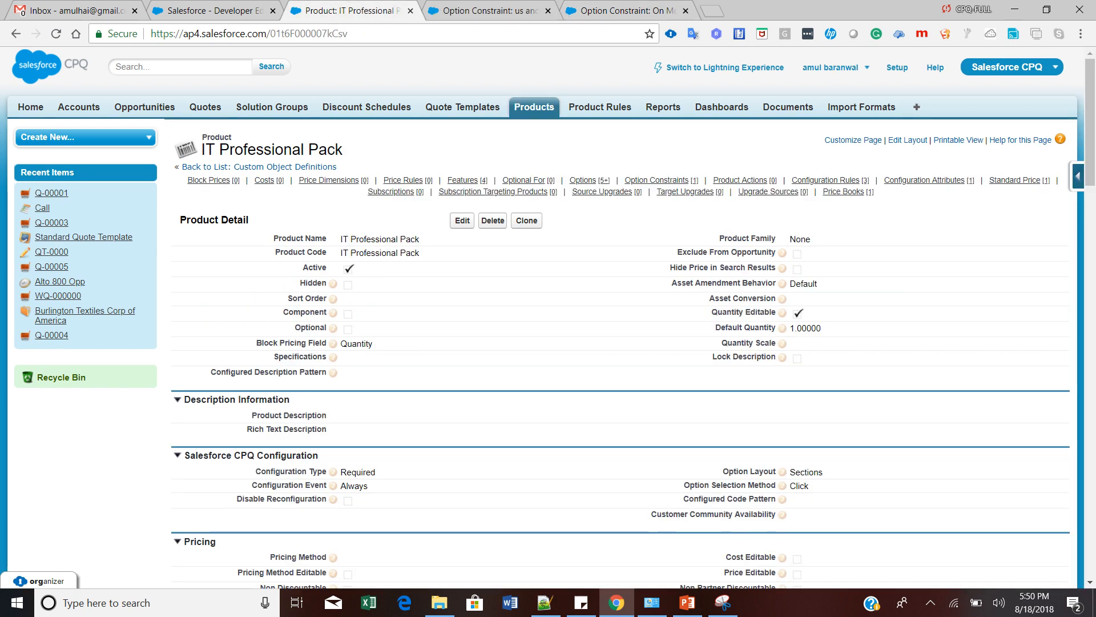
click(627, 11)
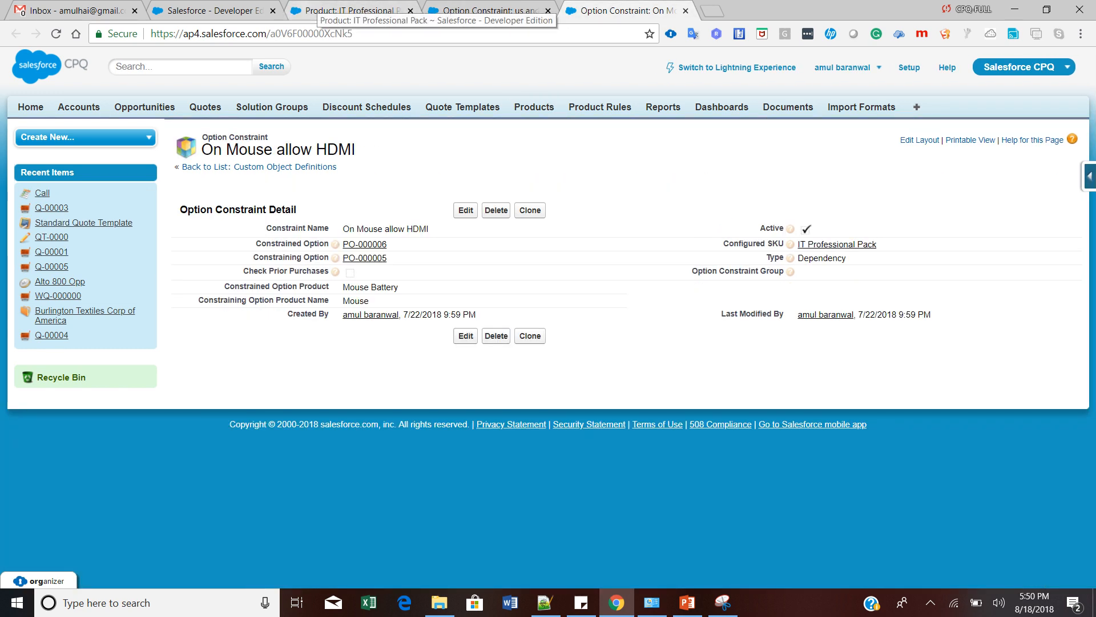
click(346, 9)
scroll(548, 320, down, 10)
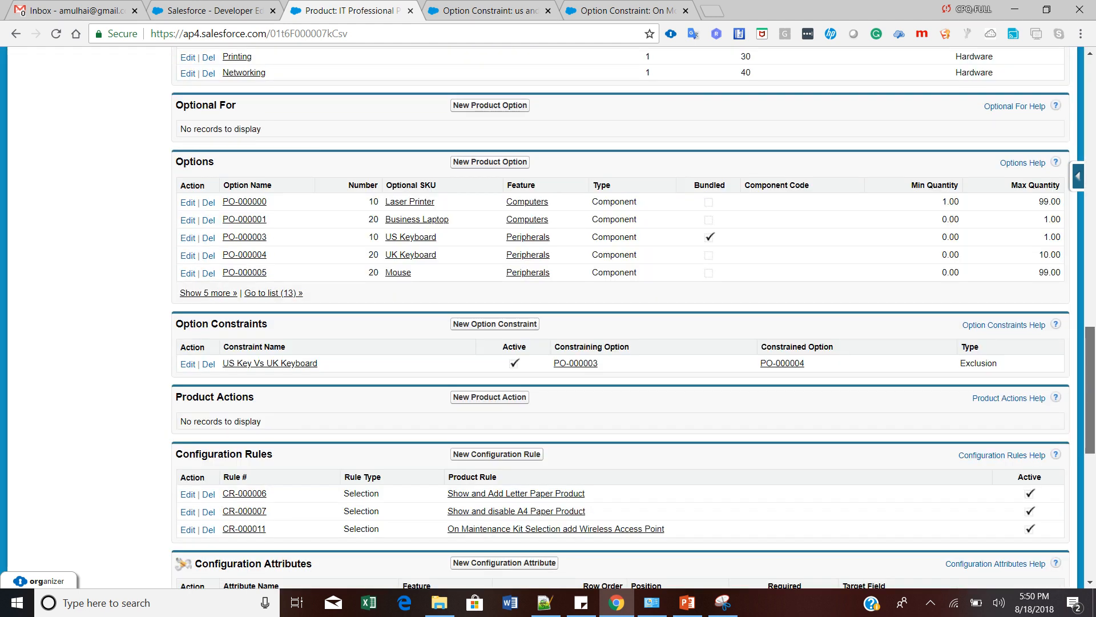
scroll(548, 319, down, 1)
click(494, 277)
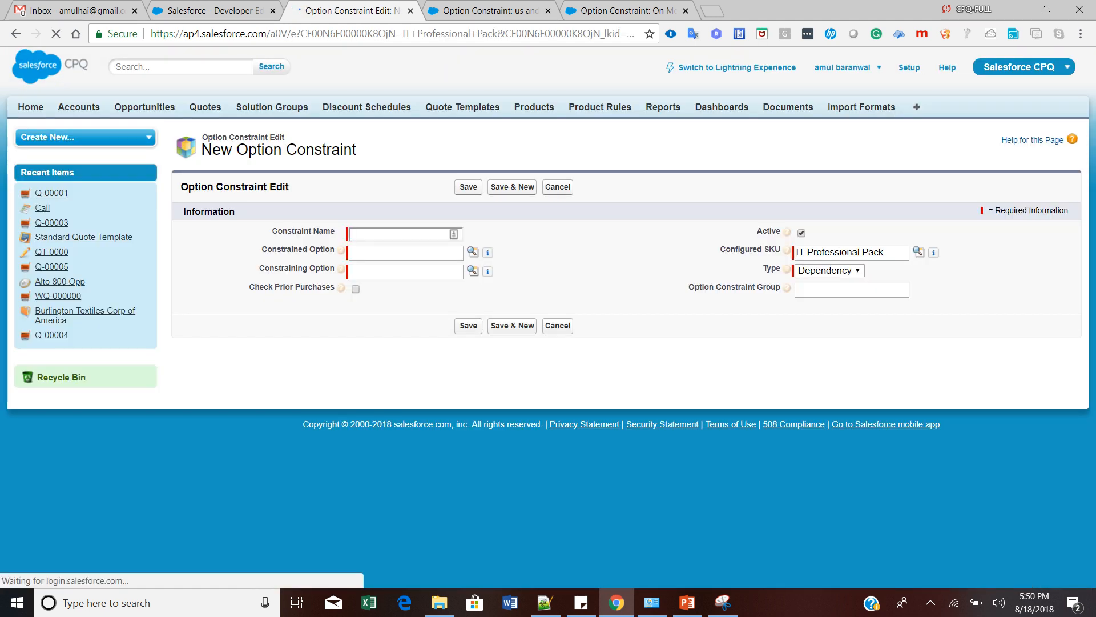
Step: Name the new option constraint "mouse battery can only be slected on muse"
click(405, 234)
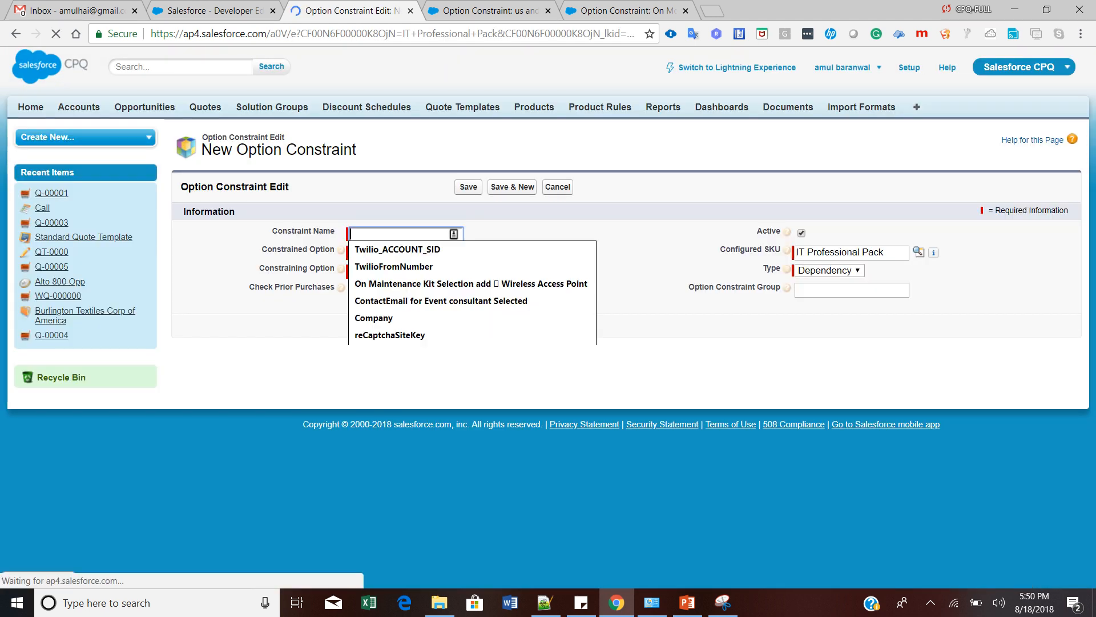
key(Down)
text(mouse )
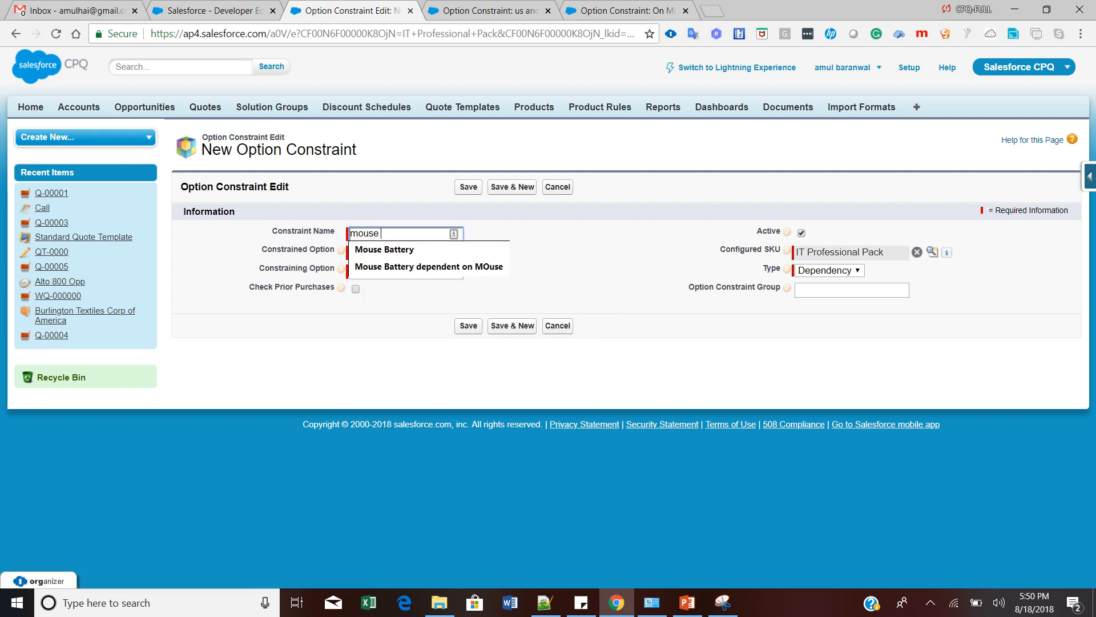
text(k)
text(e)
key(BackSpace)
key(BackSpace)
text(batte)
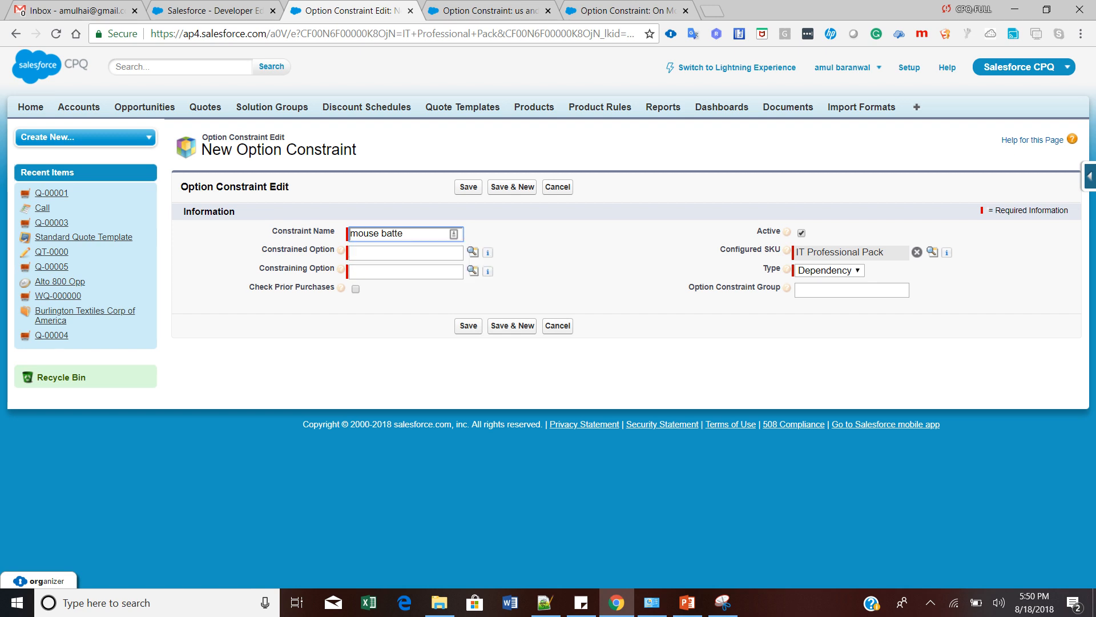
text(ry ca)
key(BackSpace)
key(BackSpace)
key(BackSpace)
key(BackSpace)
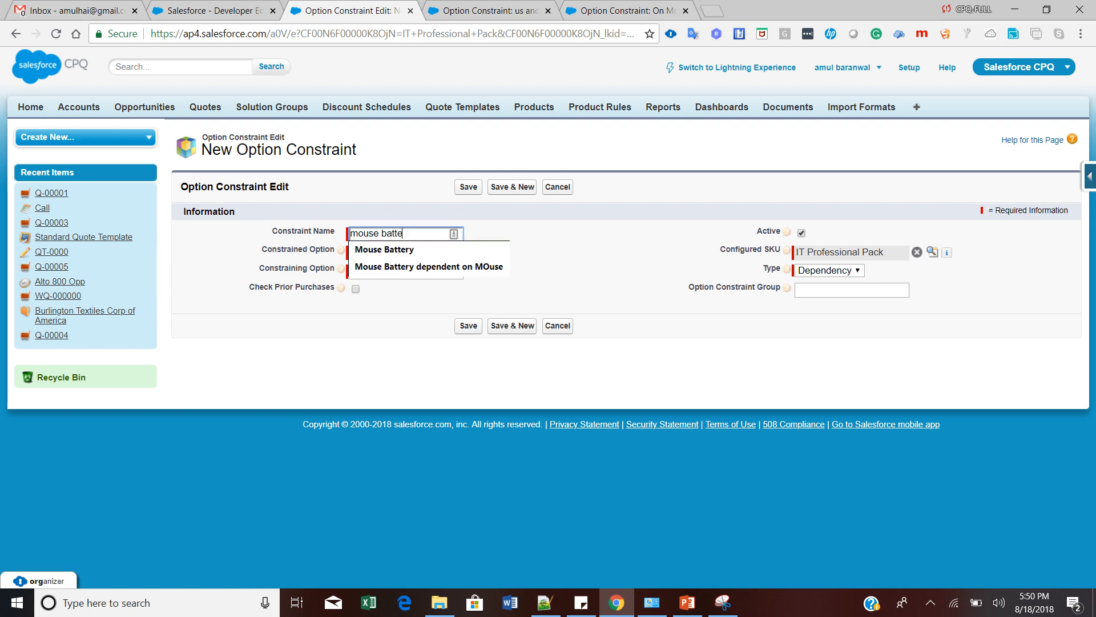
text(ry can on)
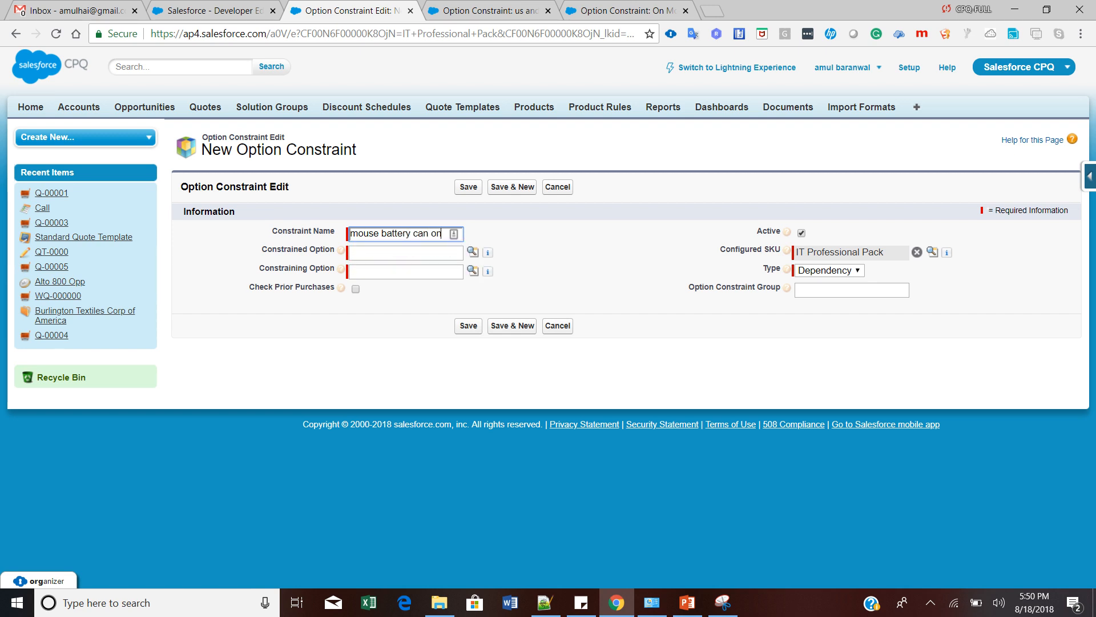
text(ly be slected on muse)
key(Tab)
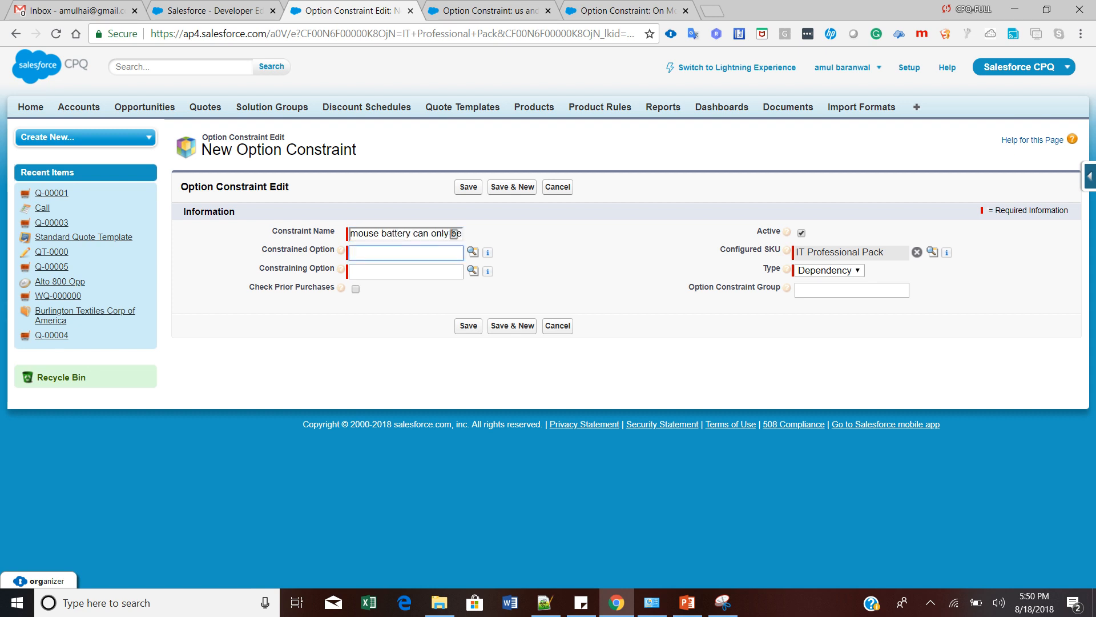
Step: Look up and choose PO-000006, the Mouse Battery, as the constrained option and PO-000005, the Mouse, as the constraining option
click(473, 252)
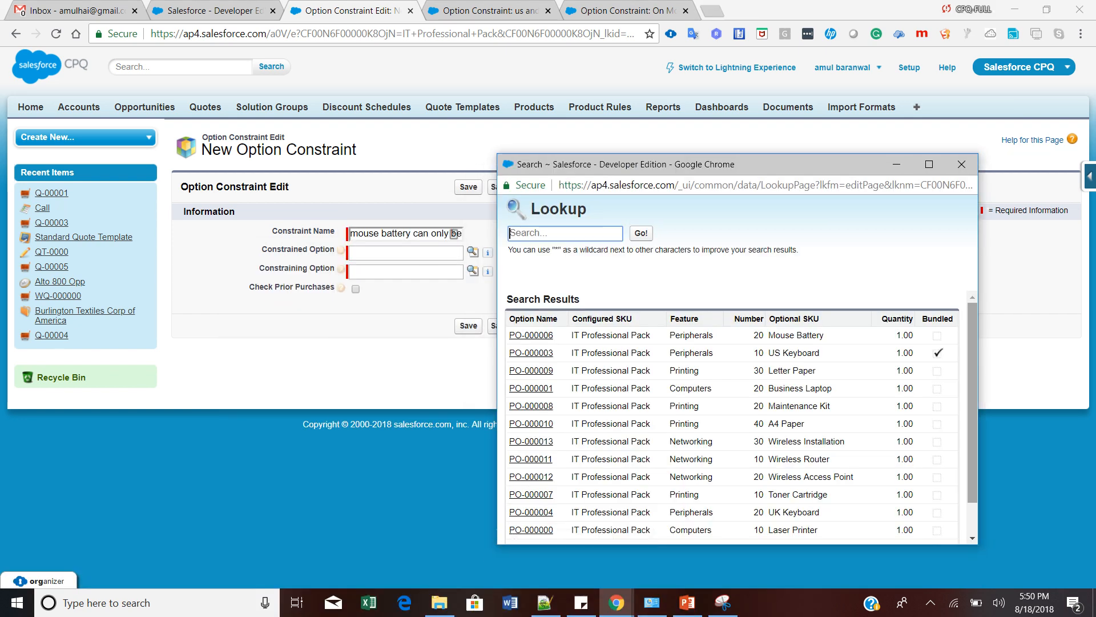
scroll(733, 416, down, 1)
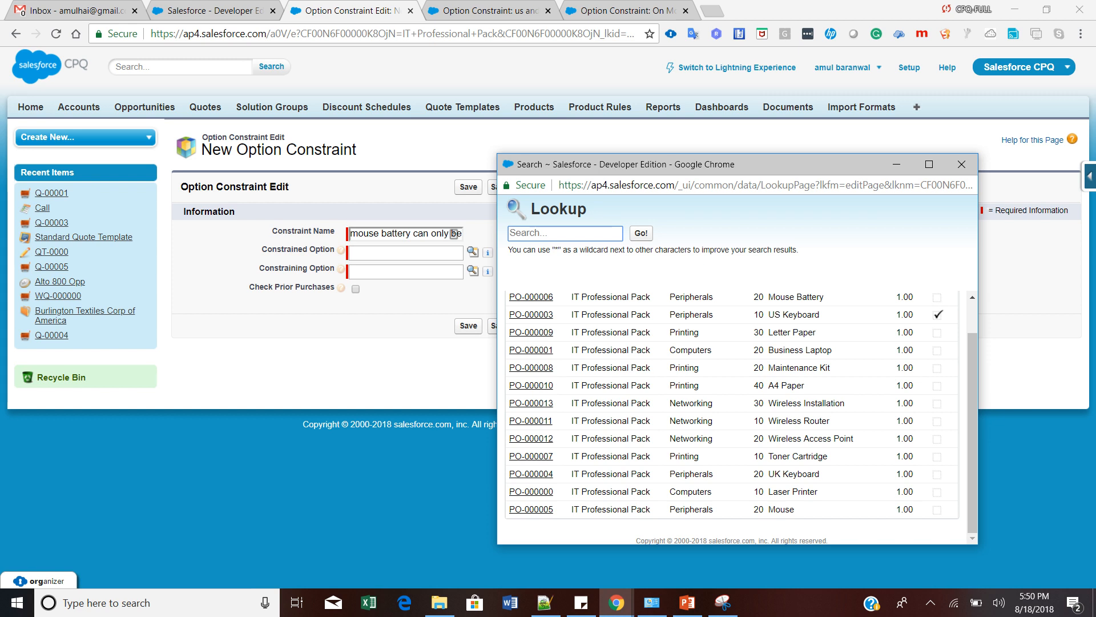
click(531, 297)
click(406, 271)
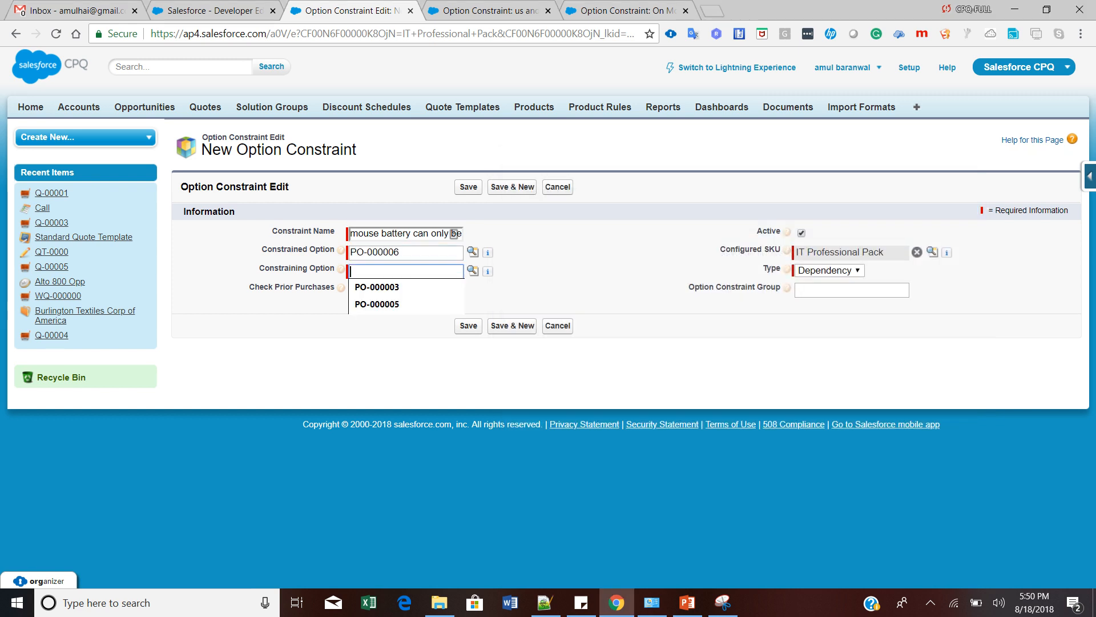
click(472, 271)
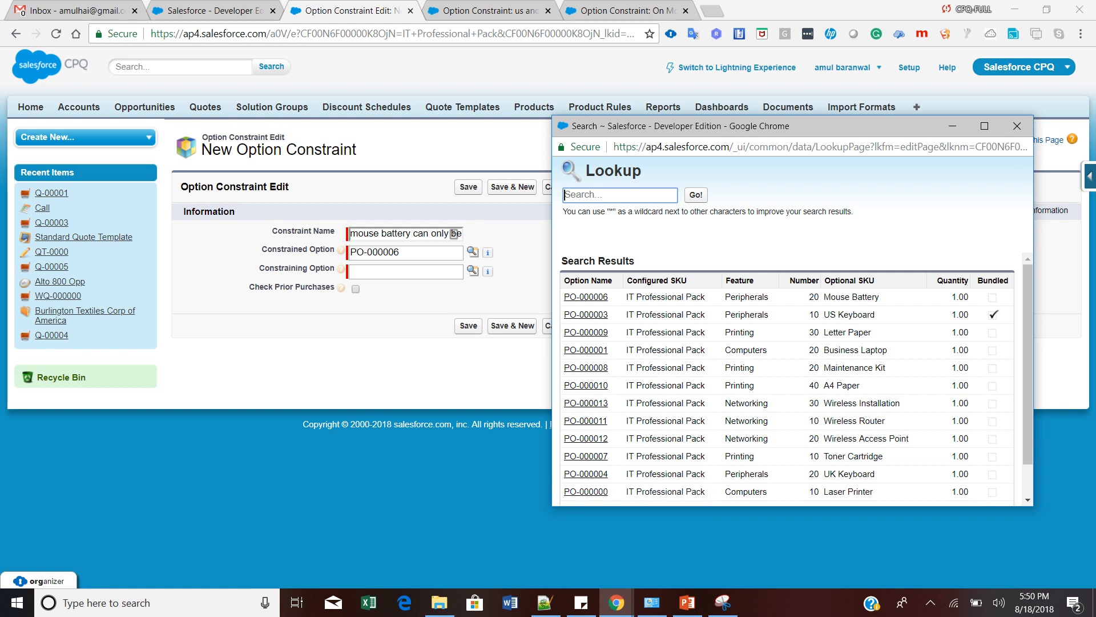
scroll(788, 377, down, 1)
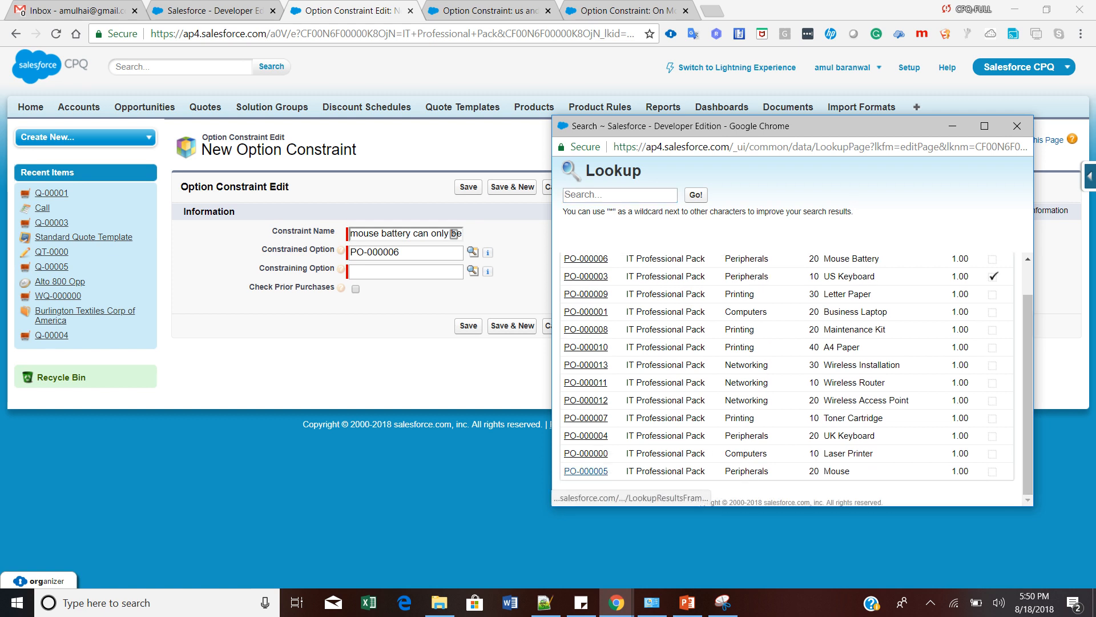
click(585, 471)
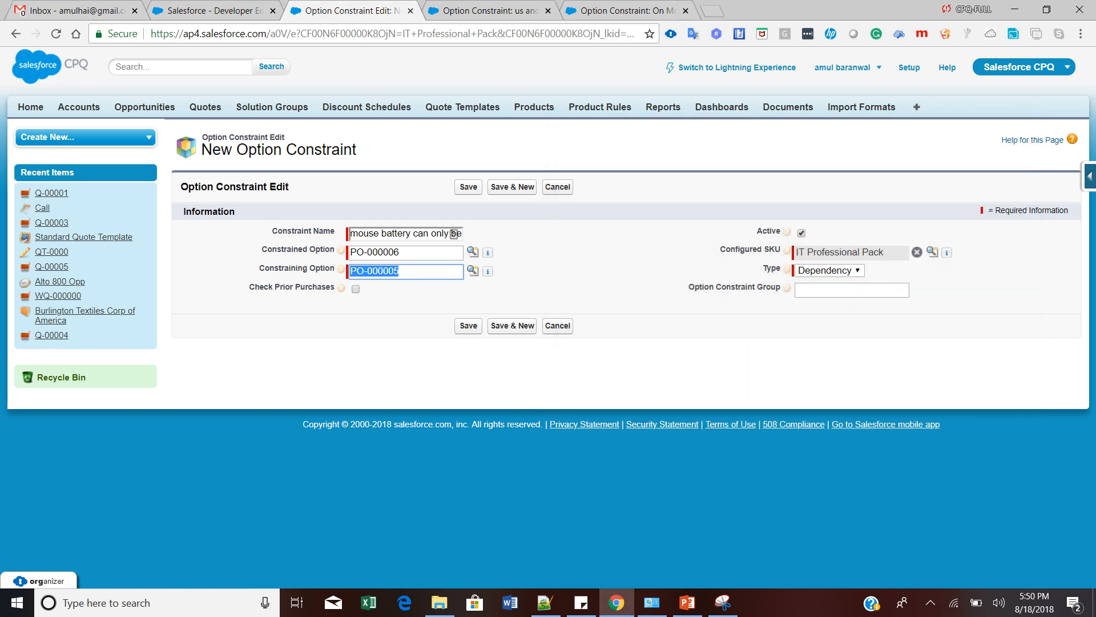
Step: Save the new Mouse Battery option constraint, and return to the quote to cancel its open bundle configuration
click(468, 326)
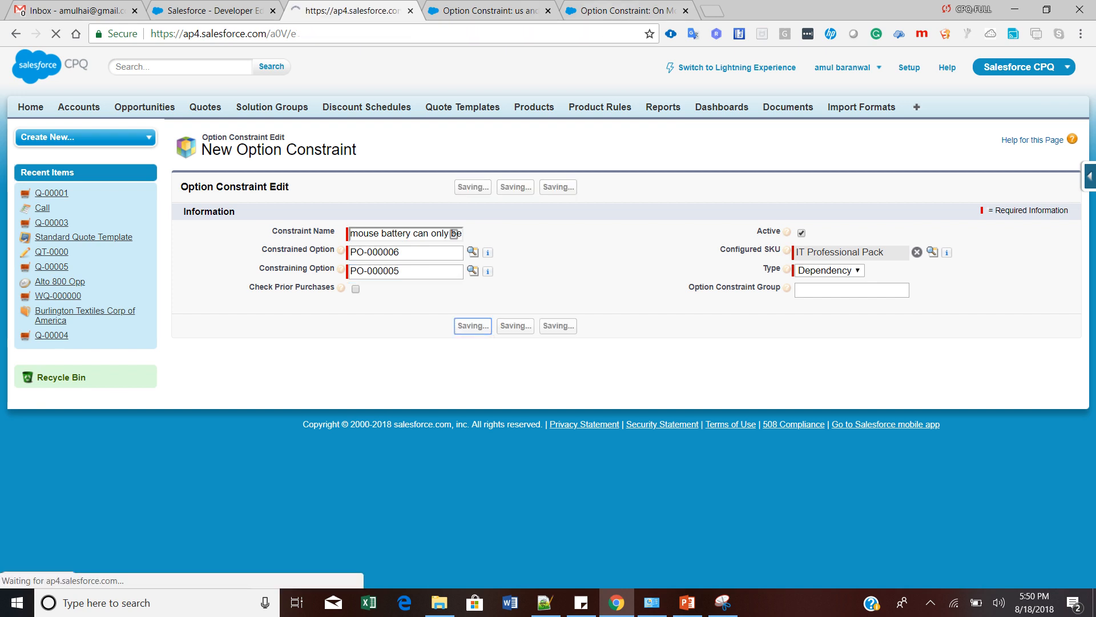
click(634, 11)
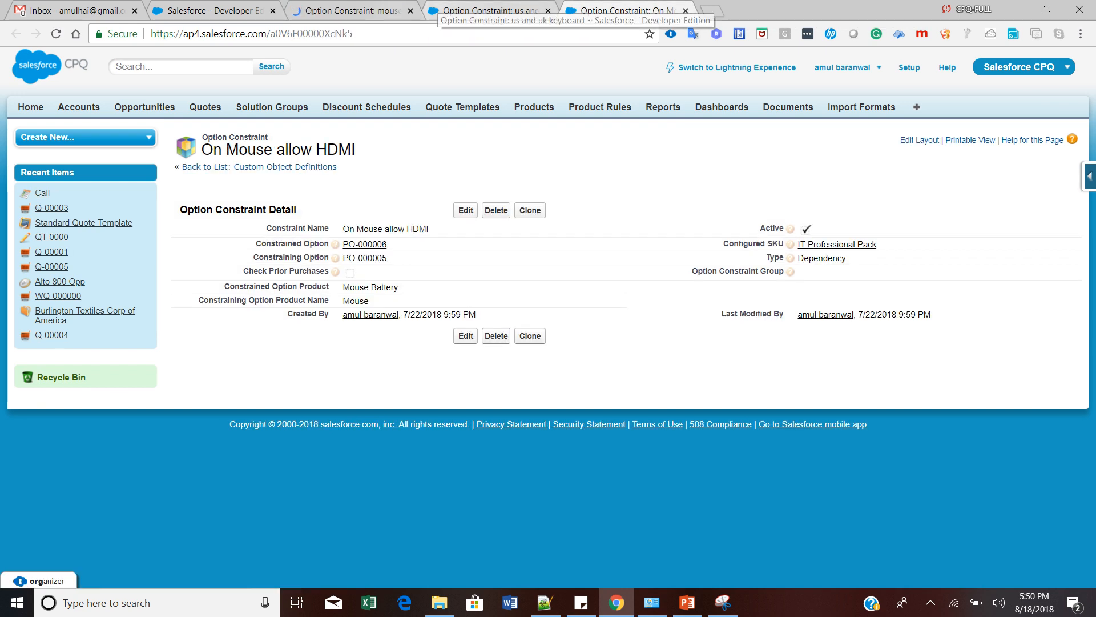
click(351, 11)
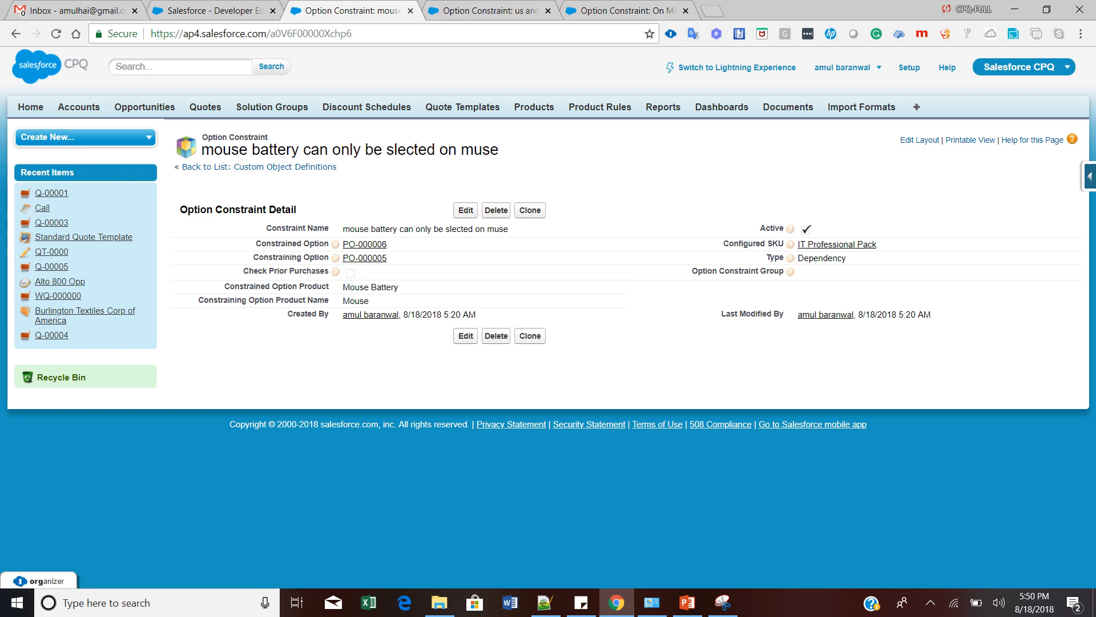
click(215, 11)
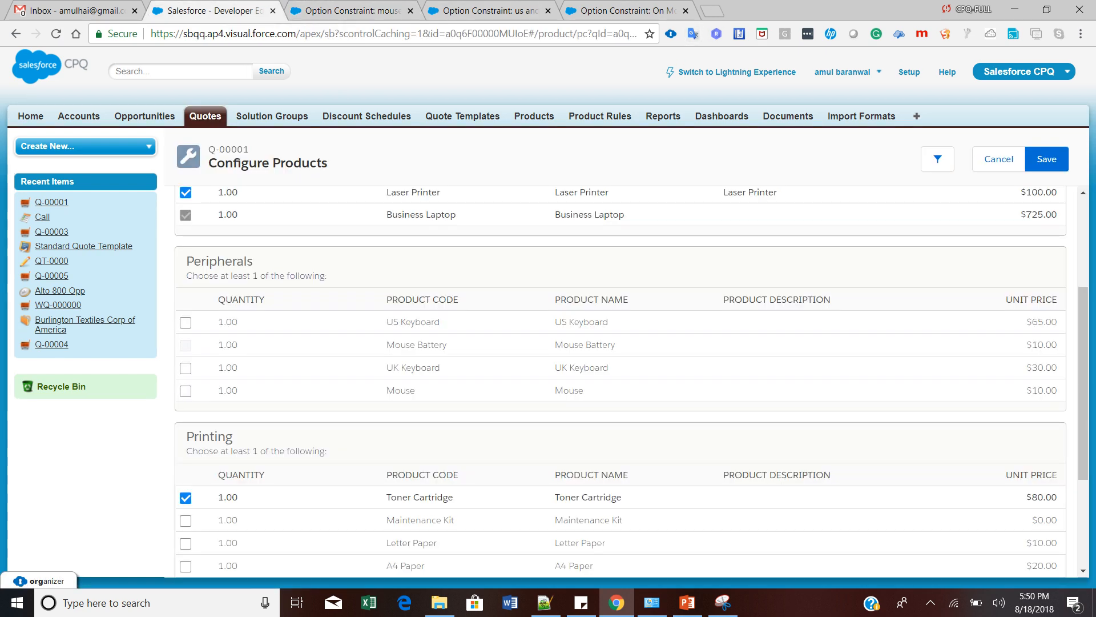
click(998, 158)
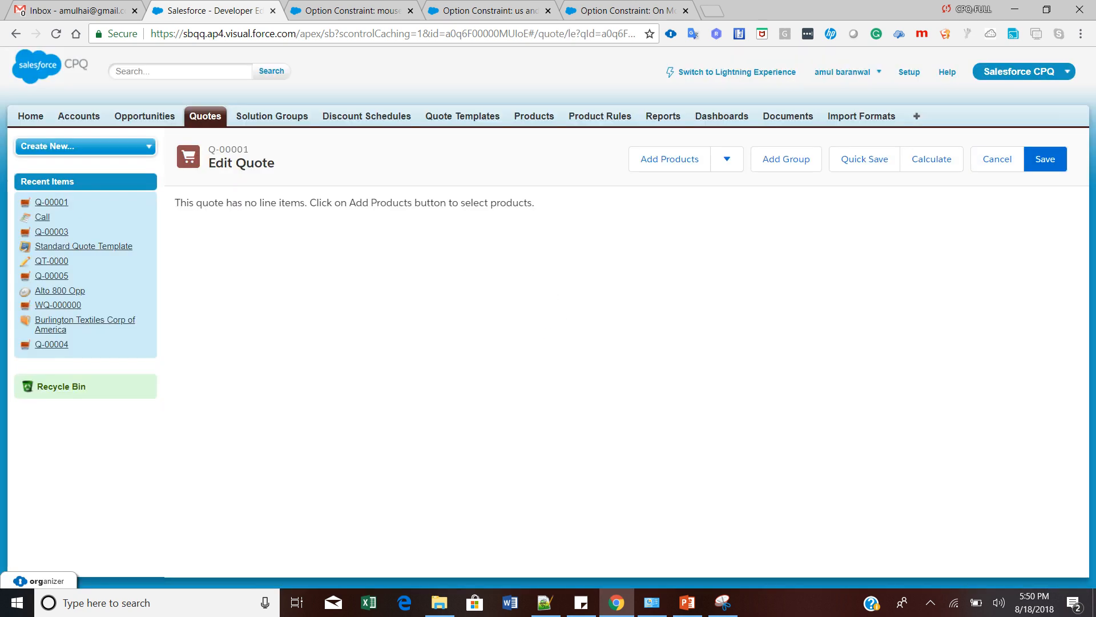
Step: Look up IT Professional Pack in the product selection and add it to the quote for configuration
click(669, 158)
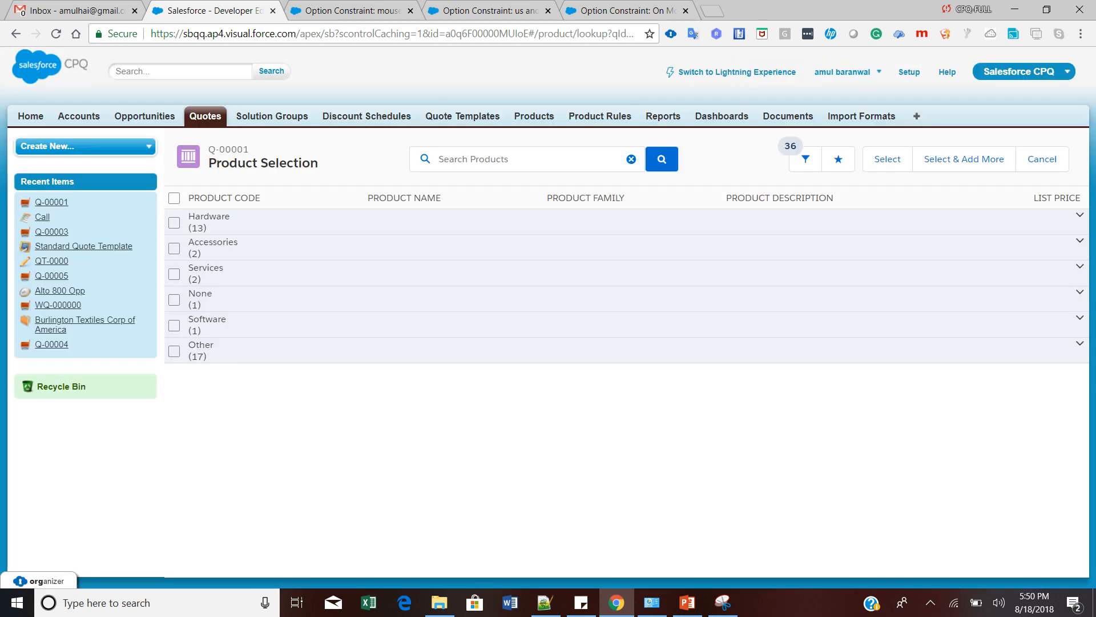
click(472, 159)
text(it)
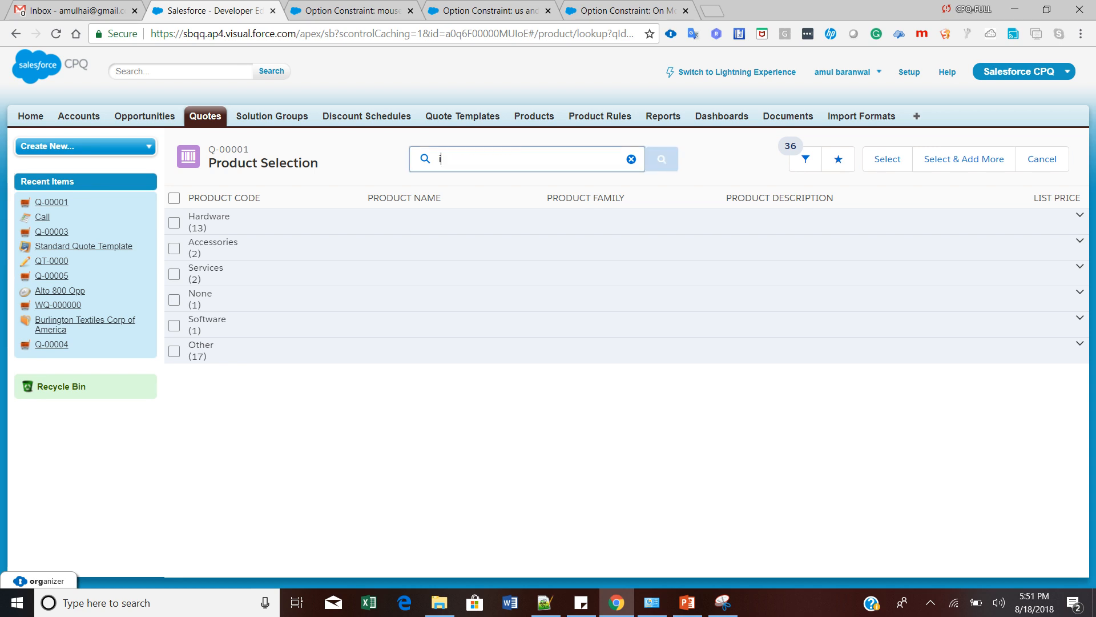
key(Down)
key(Down)
key(Return)
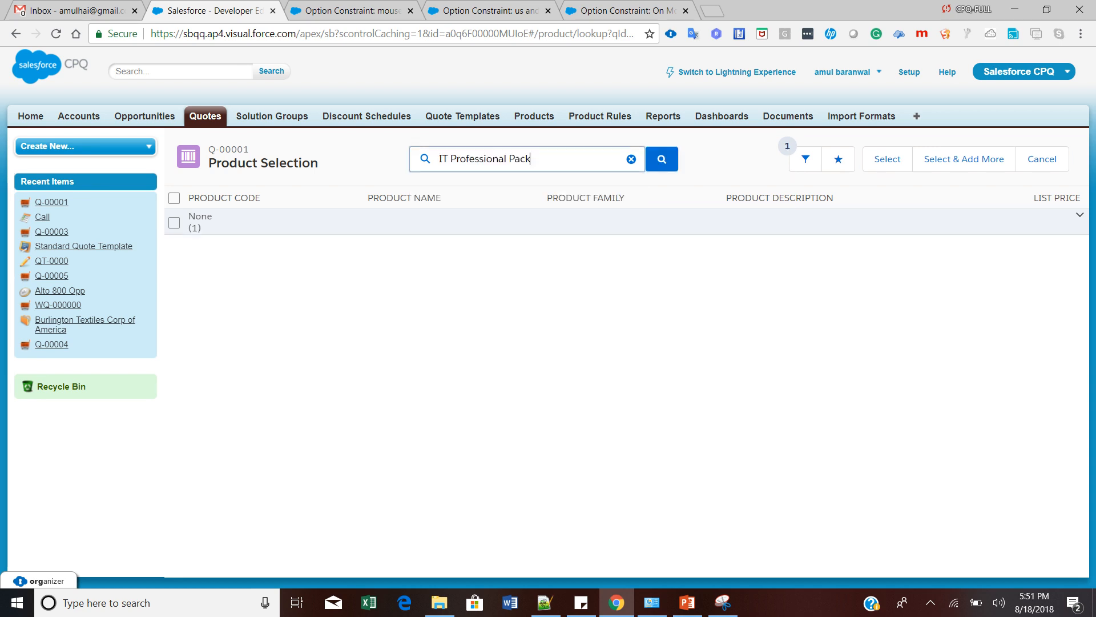
click(174, 247)
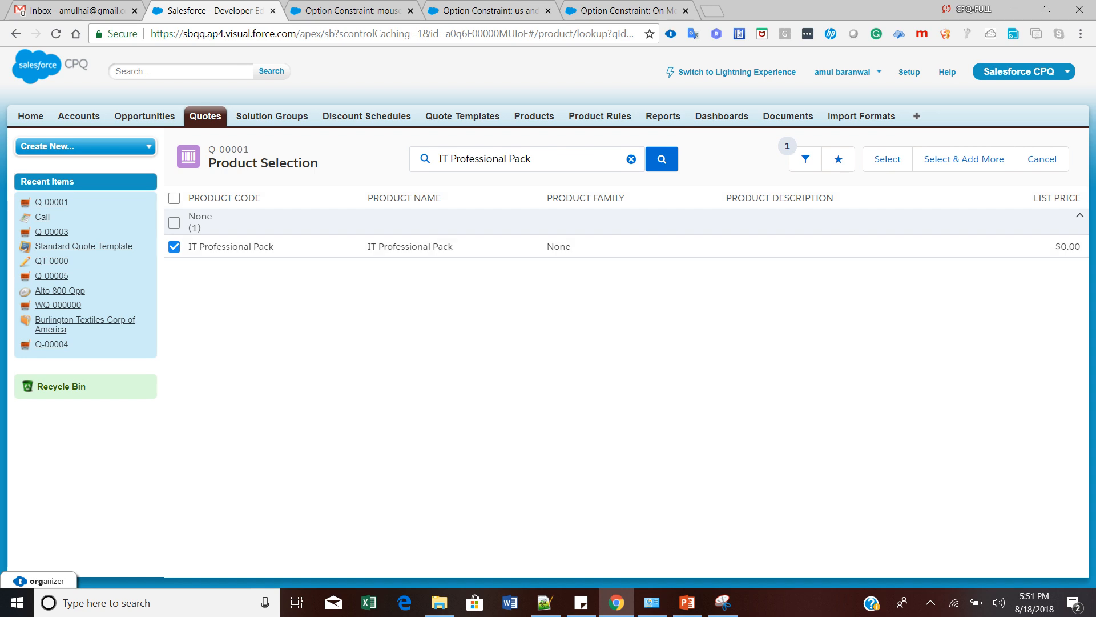
click(887, 159)
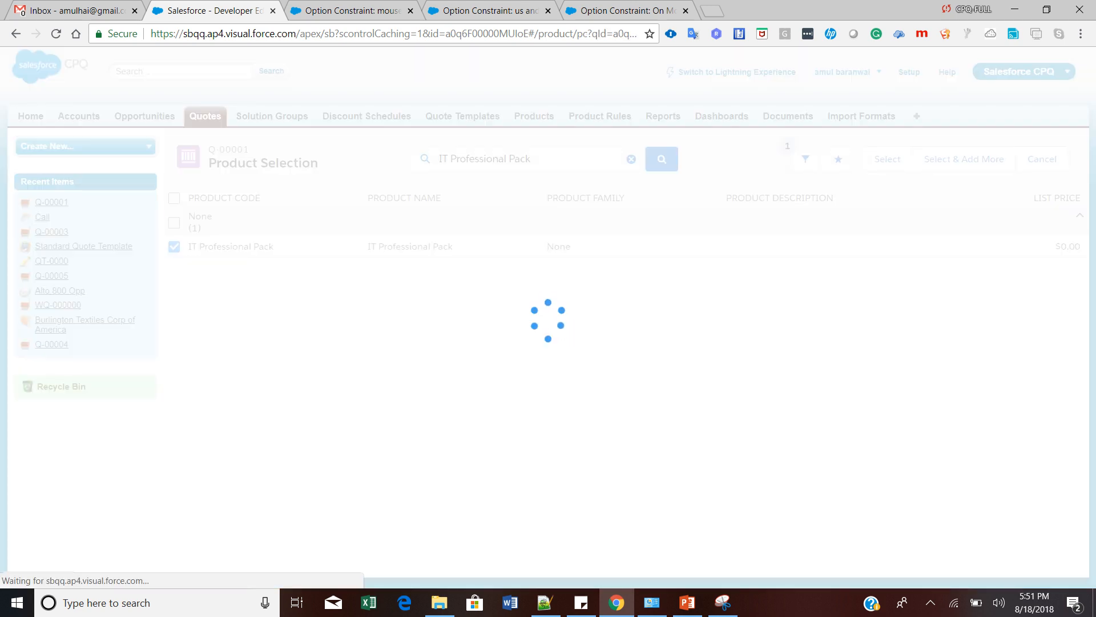
Step: Toggle Mouse Battery on and off under Peripherals, and deselect Mouse to test the dependency on Mouse Battery
scroll(626, 381, down, 4)
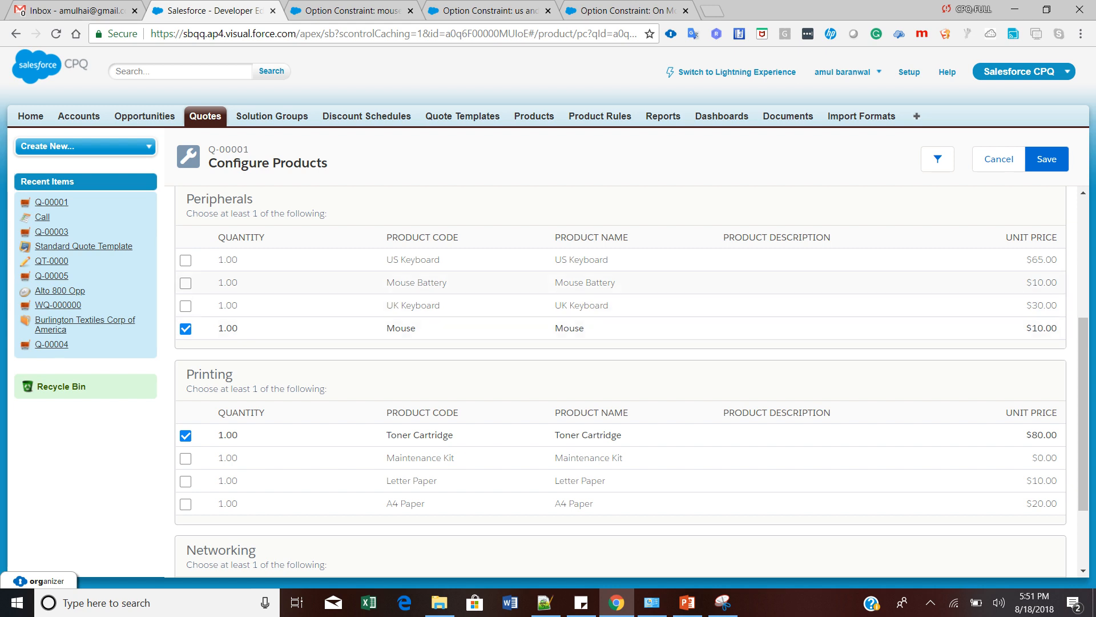
click(186, 283)
click(186, 283)
click(185, 328)
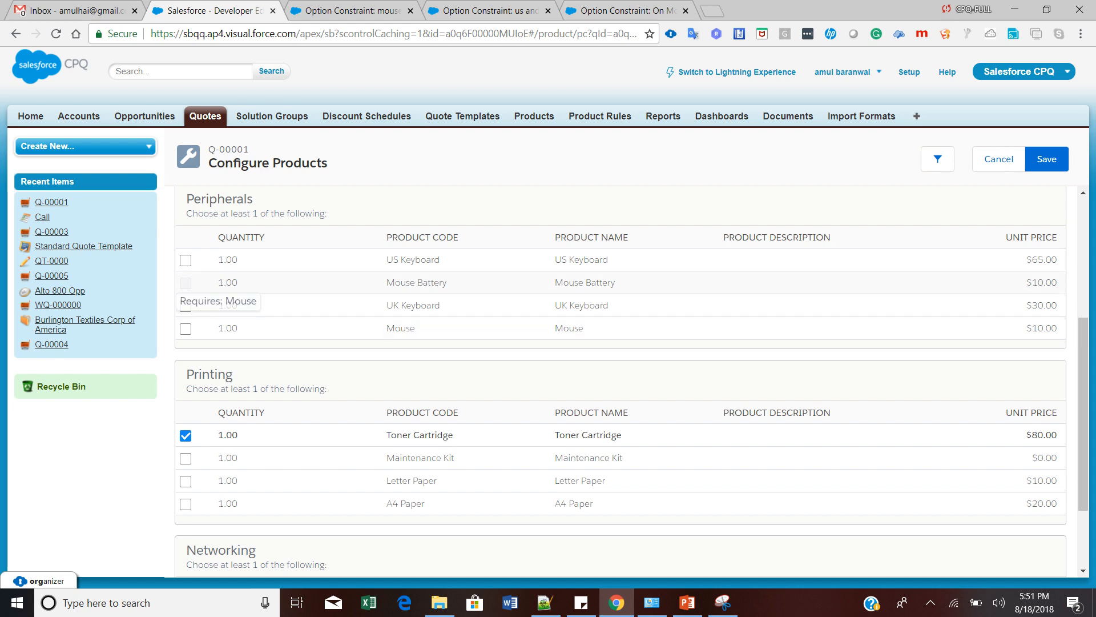
drag(387, 283, 446, 282)
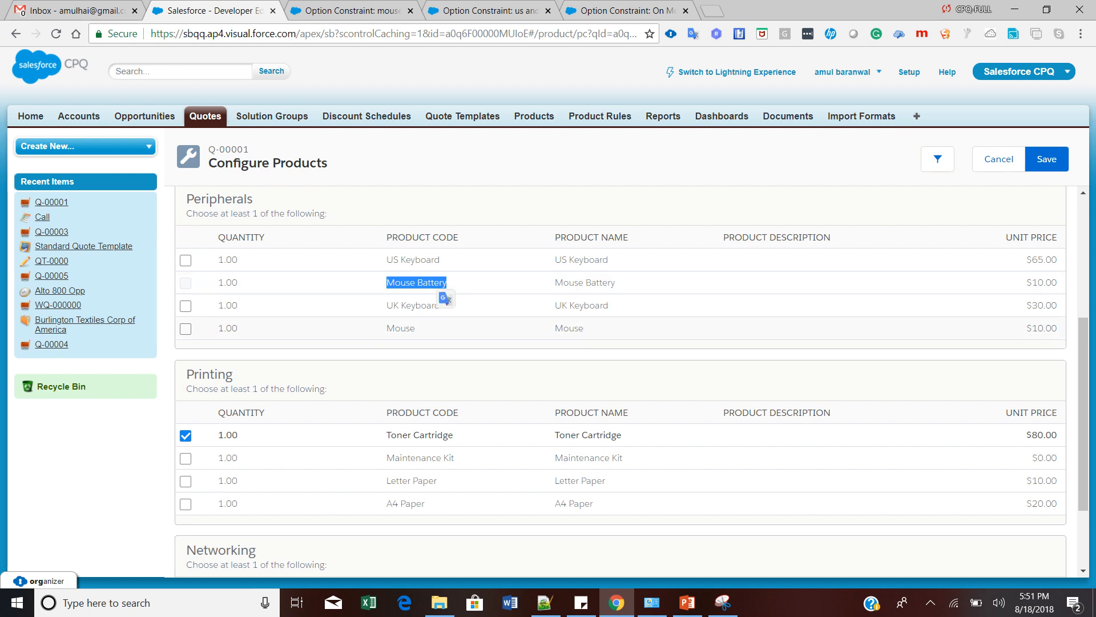
Step: Select Mouse and Mouse Battery together under Peripherals in the bundle configuration
click(186, 329)
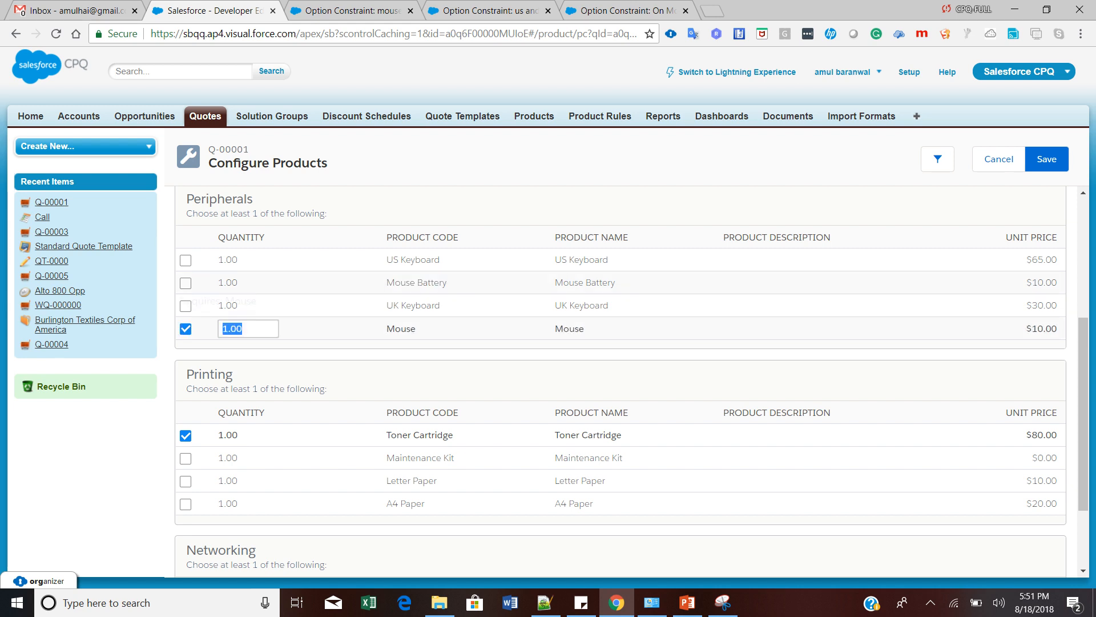
click(186, 284)
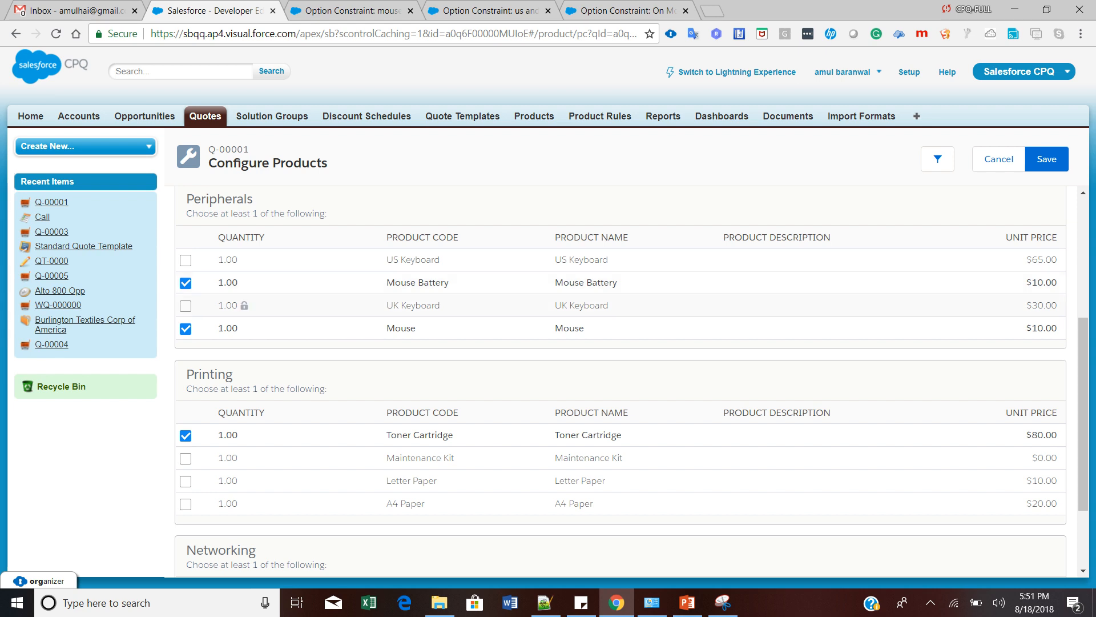
drag(387, 282, 450, 283)
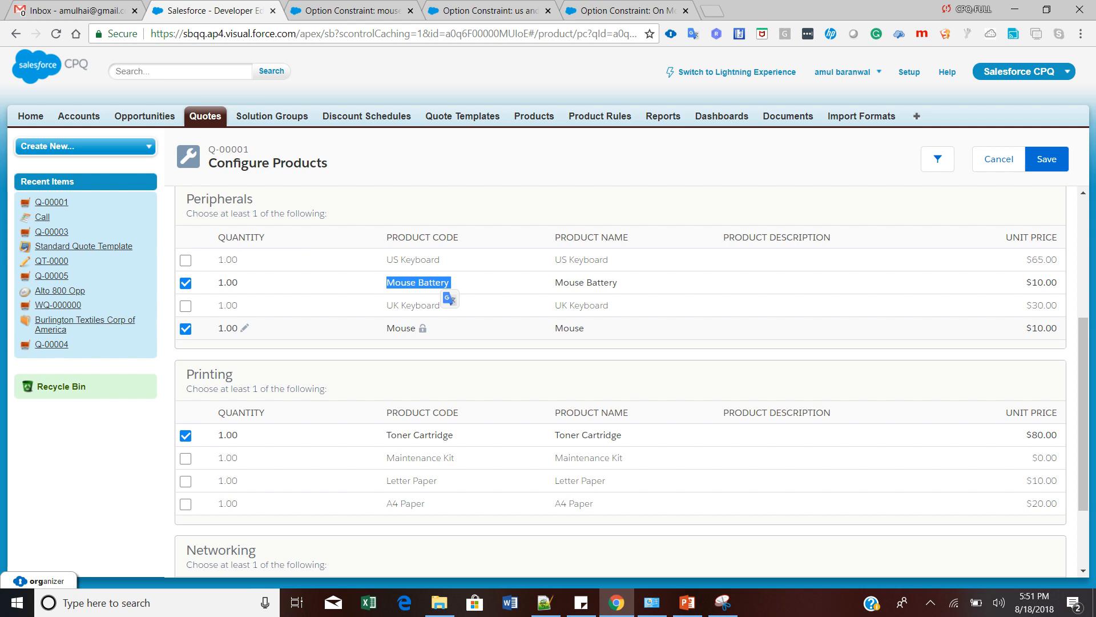
Step: Switch to the Option Constraints.pptx presentation in PowerPoint and review its title slide and constraint example slides
key(alt+Tab)
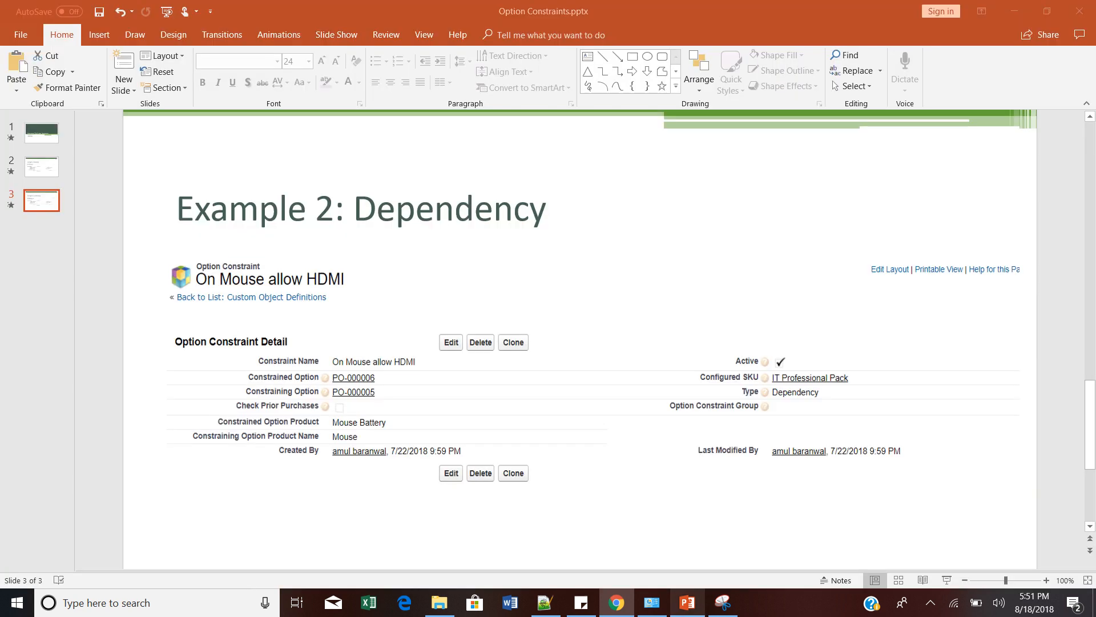
click(42, 134)
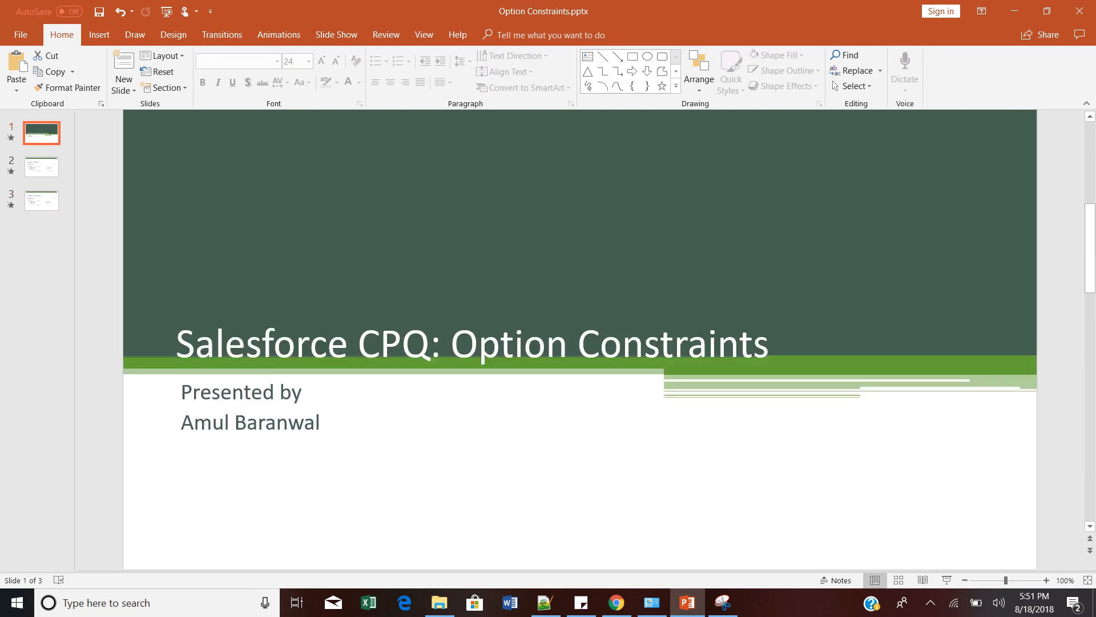
click(42, 201)
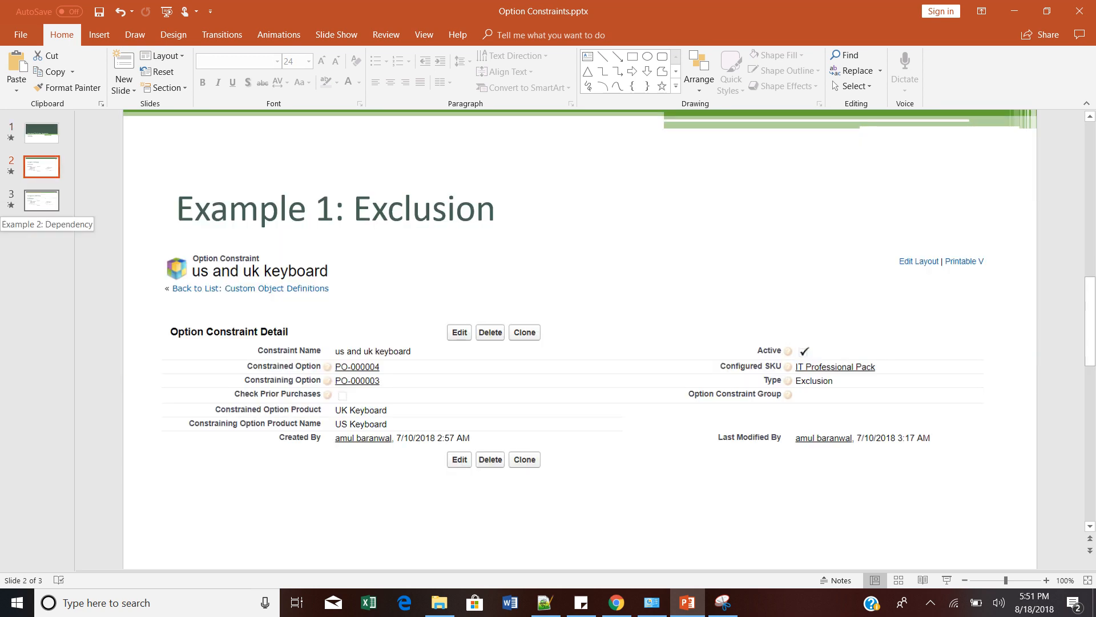